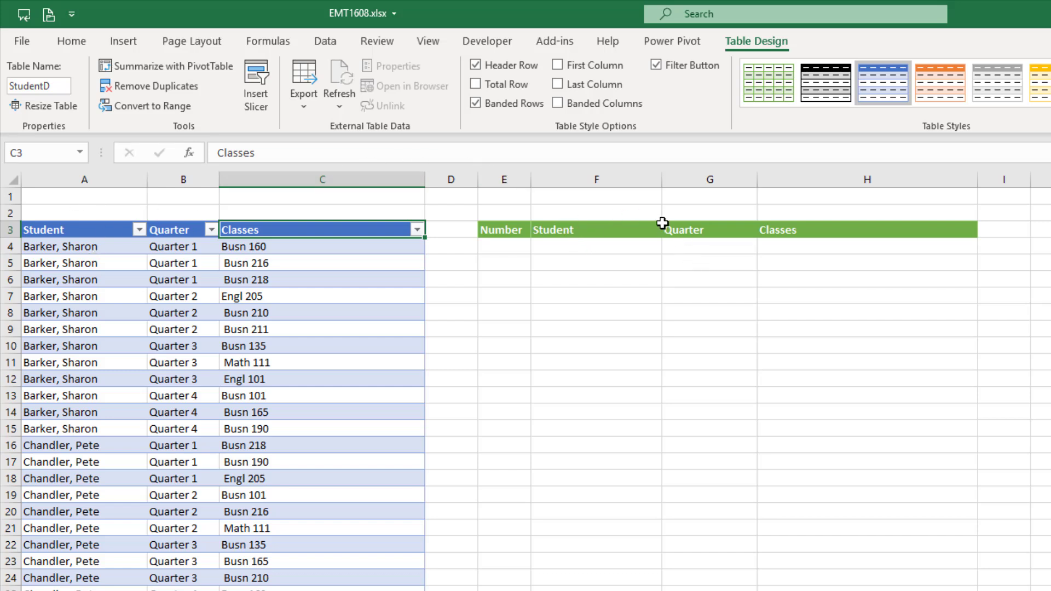
Enter =SORTBY(StudentD[[Student]:[Quarter]],StudentD[Student],1,StudentD[Quarter],1) in F4 to list rows sorted by student and quarter
{"action": "left_click", "coordinate": [621, 242]}
{"action": "type", "text": "=sortb"}
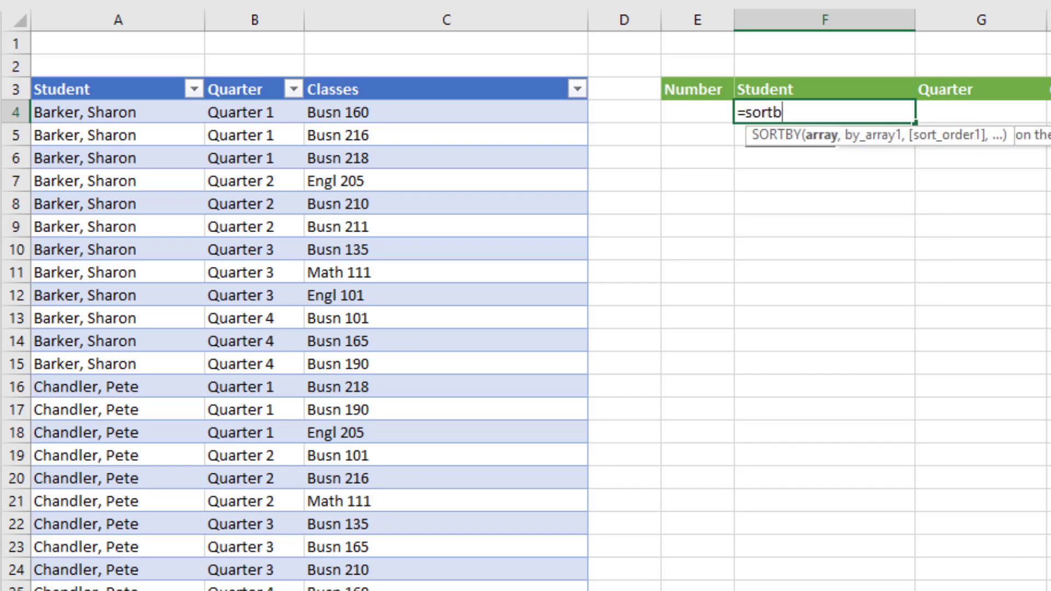
{"action": "key", "text": "Tab"}
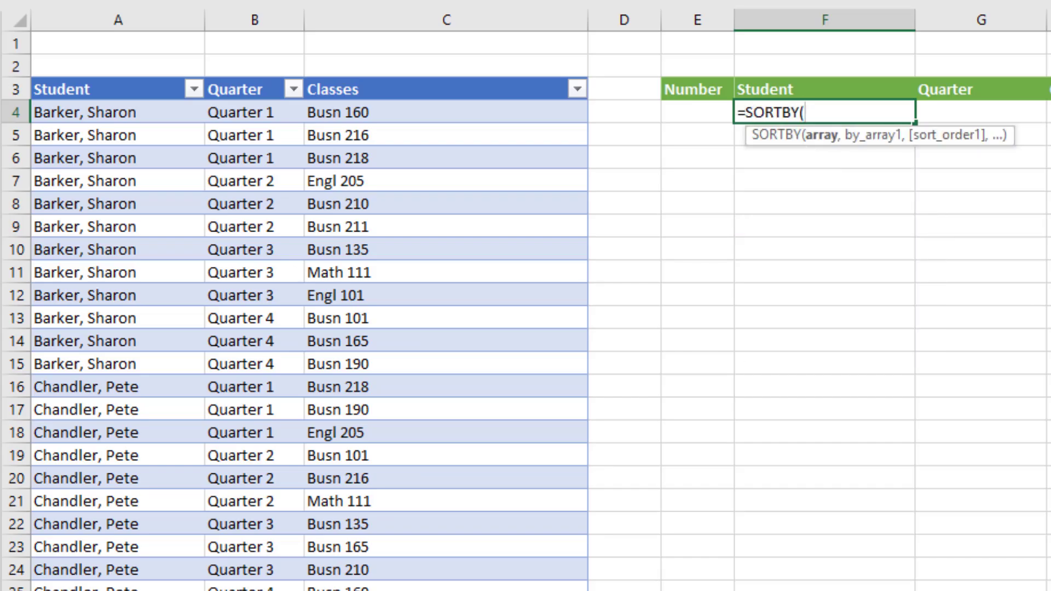
{"action": "left_click", "coordinate": [65, 72]}
{"action": "left_click_drag", "start_coordinate": [64, 72], "coordinate": [244, 84]}
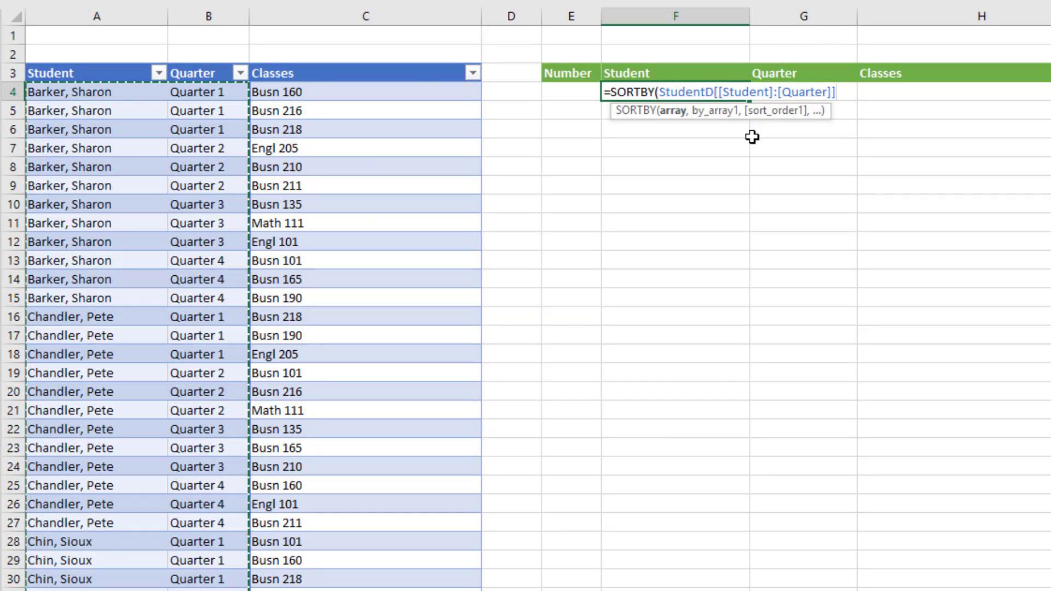
{"action": "type", "text": ","}
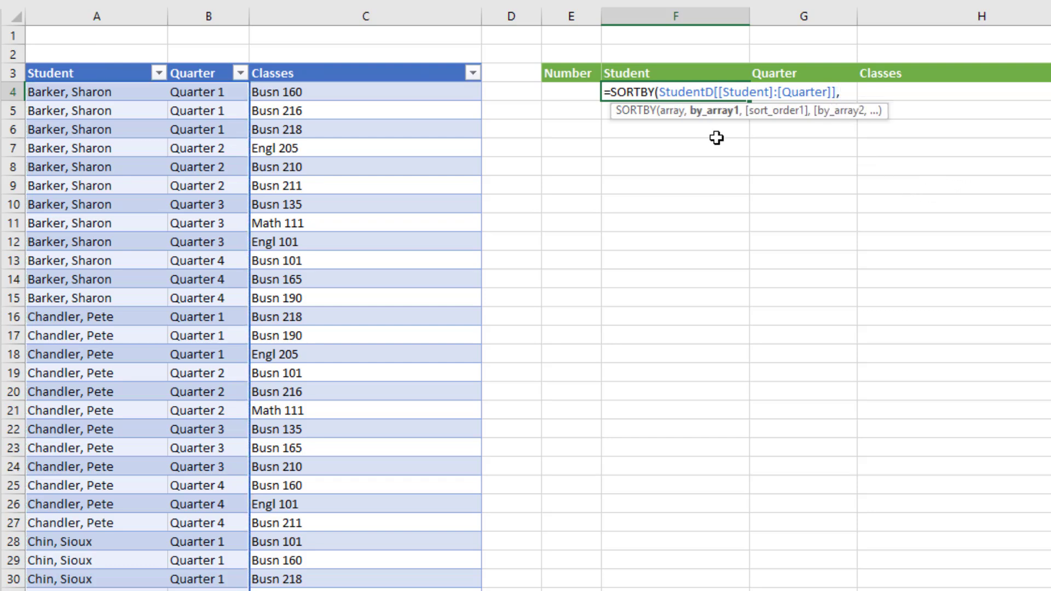
{"action": "left_click", "coordinate": [61, 60]}
{"action": "type", "text": ","}
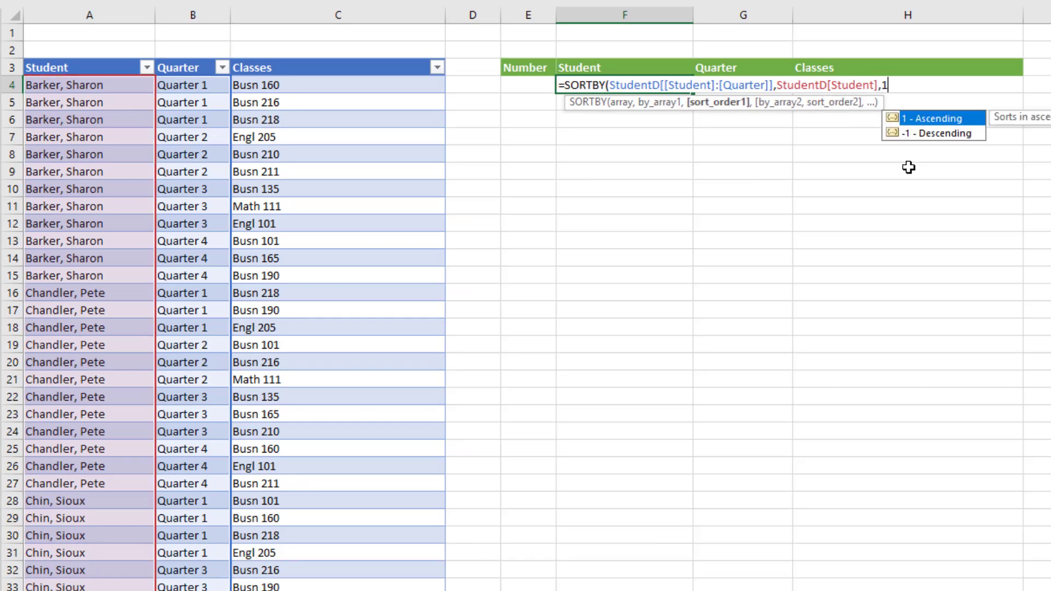
{"action": "type", "text": "1,"}
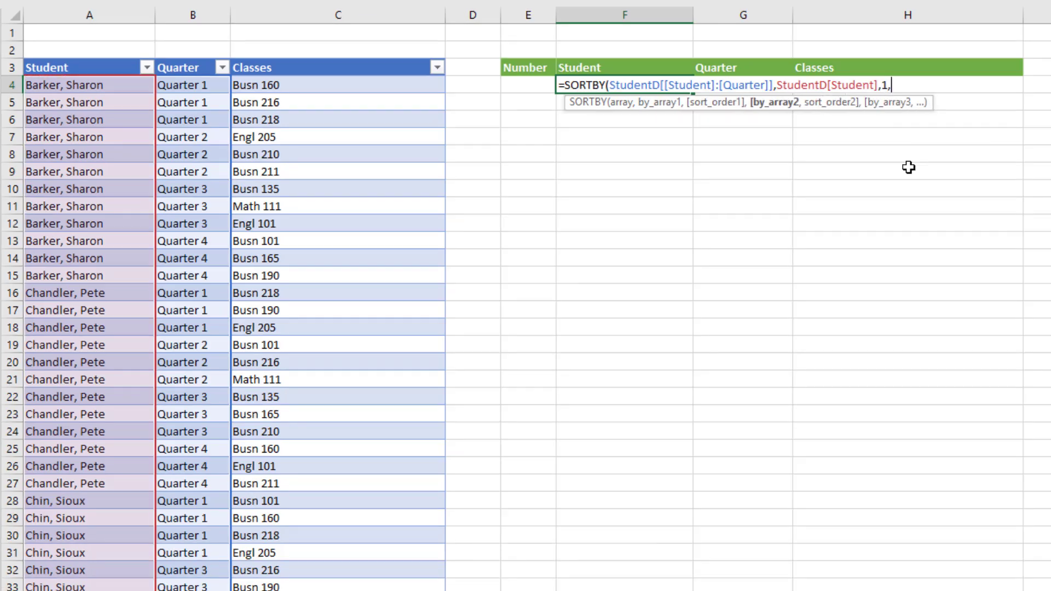
{"action": "left_click", "coordinate": [195, 56]}
{"action": "type", "text": ",1"}
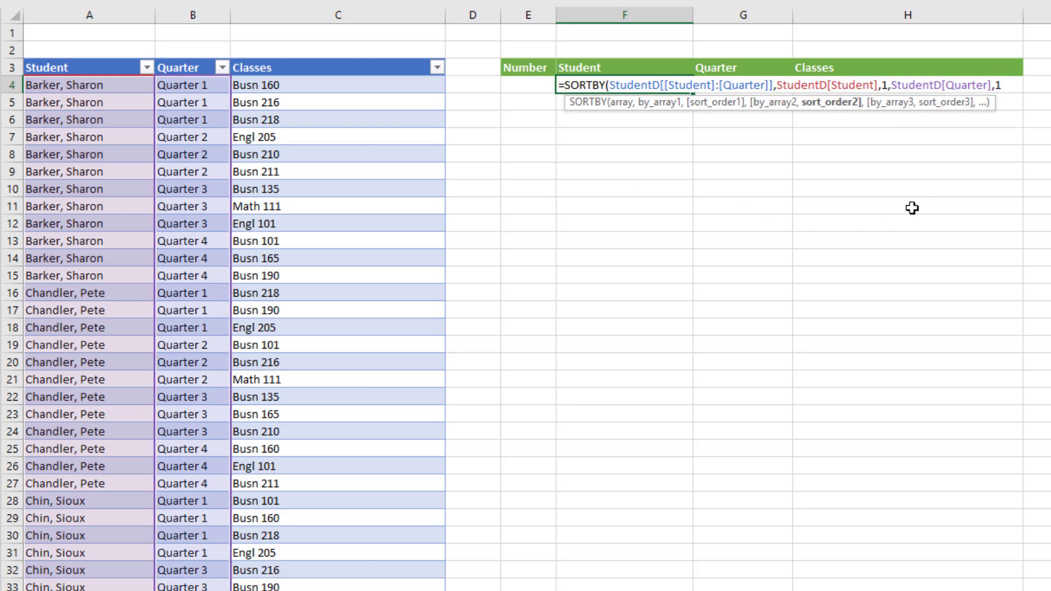
{"action": "type", "text": ")"}
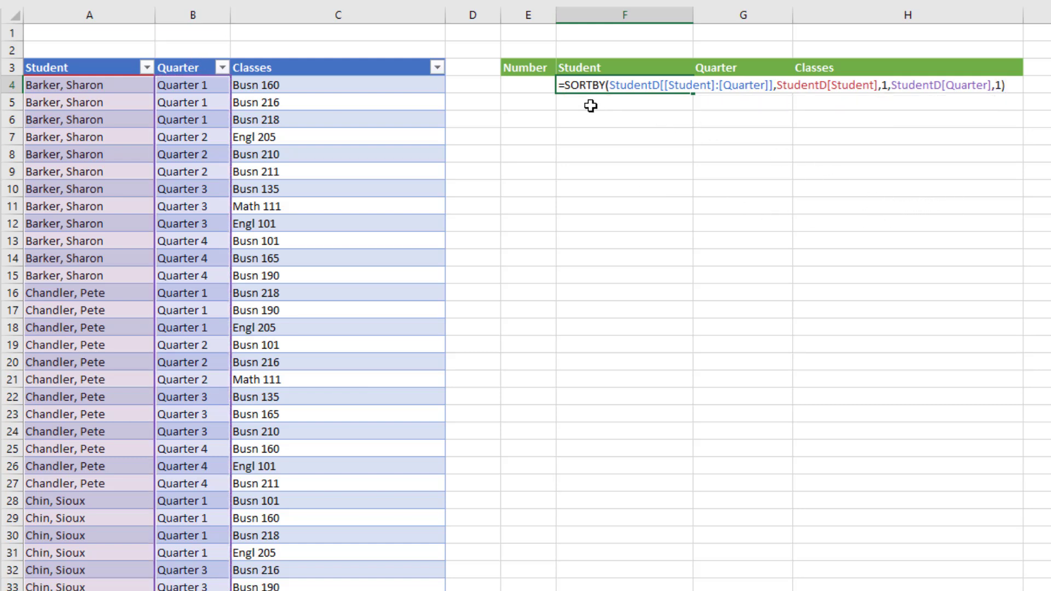
{"action": "key", "text": "Return"}
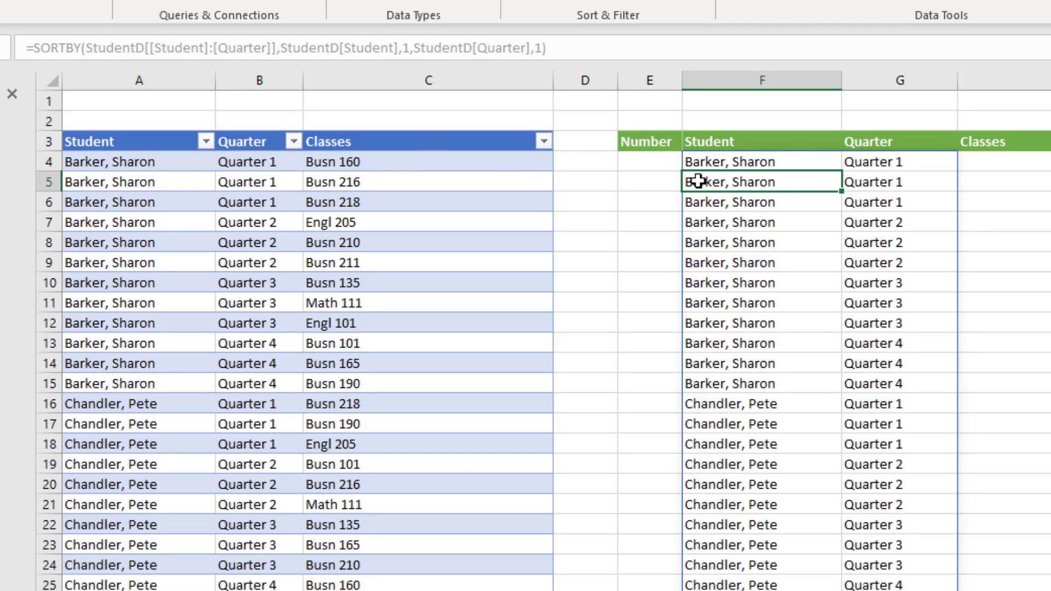
{"action": "left_click", "coordinate": [703, 159]}
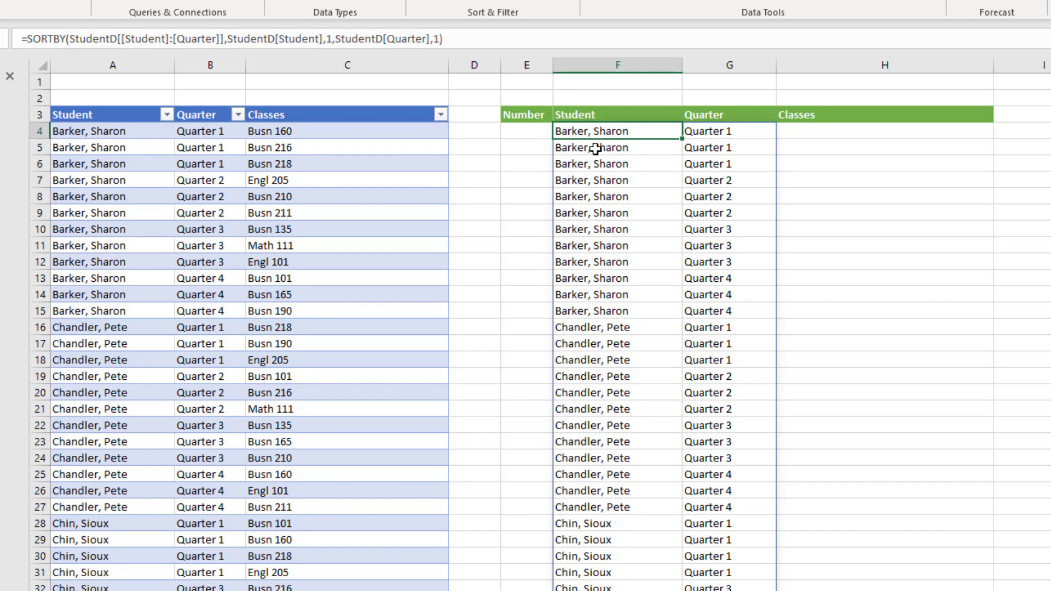
Wrap the F4 SORTBY formula in UNIQUE so each student–quarter pair appears once
{"action": "key", "text": "F2"}
{"action": "left_click", "coordinate": [561, 132]}
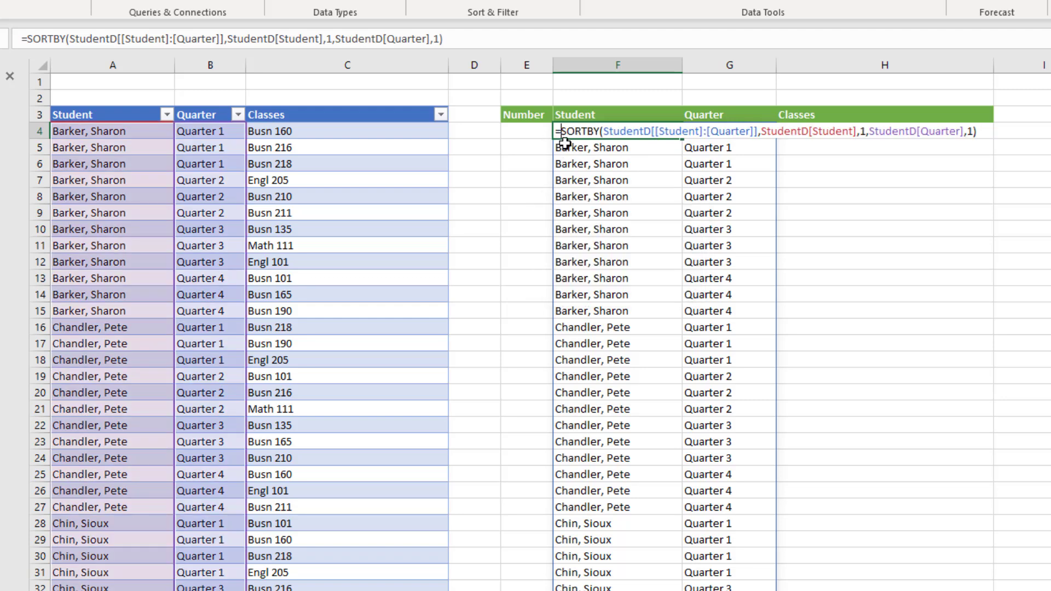
{"action": "type", "text": "UNIQUE("}
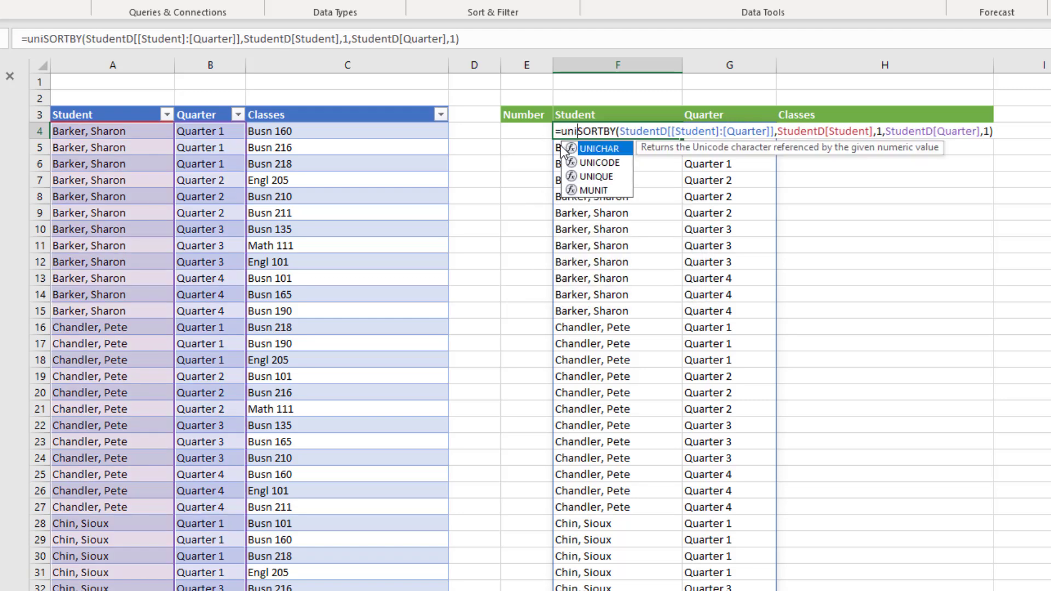
{"action": "left_click", "coordinate": [1043, 131]}
{"action": "type", "text": ")"}
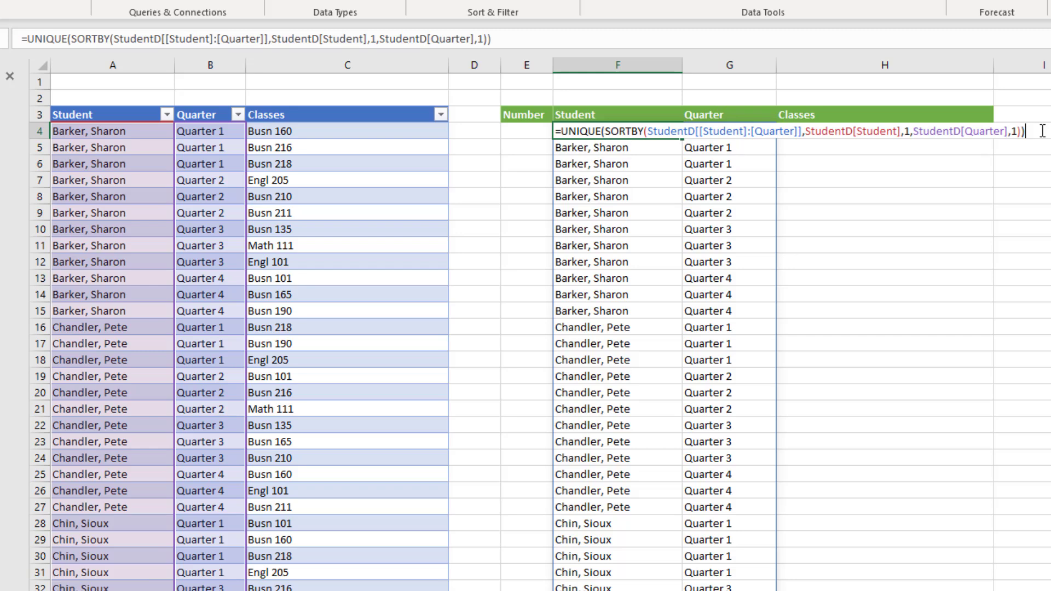
{"action": "key", "text": "Return"}
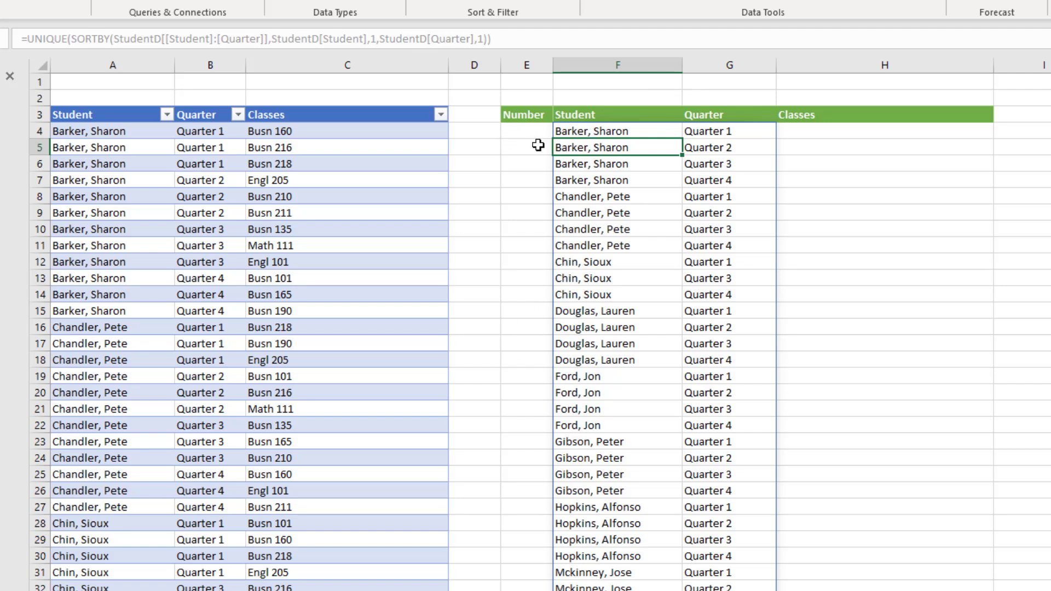
Number the report rows 1 to 47 with =SEQUENCE(ROWS(F4#)) in E4
{"action": "left_click", "coordinate": [522, 134]}
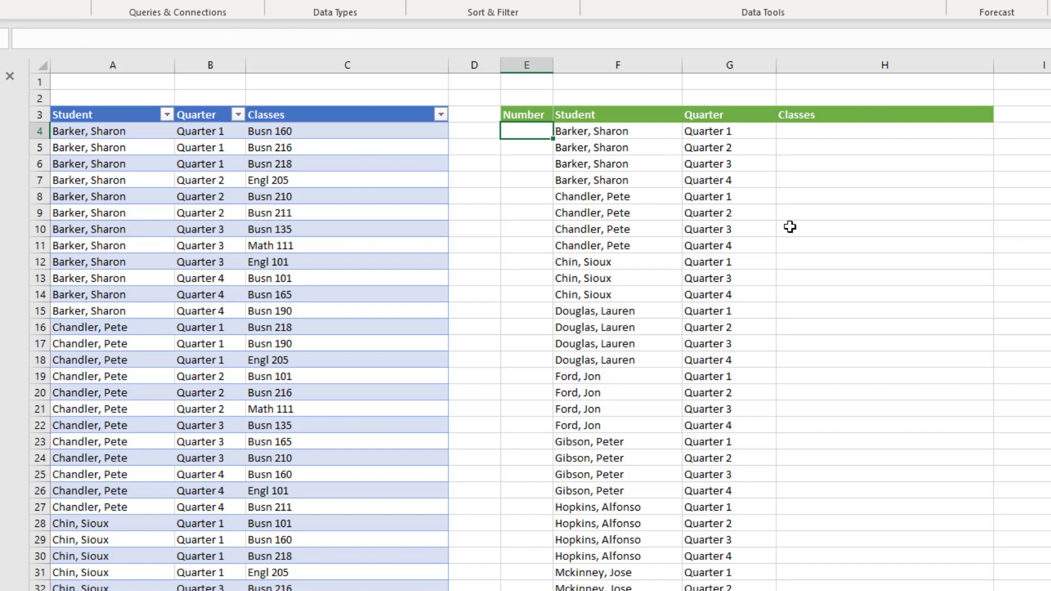
{"action": "type", "text": "=se"}
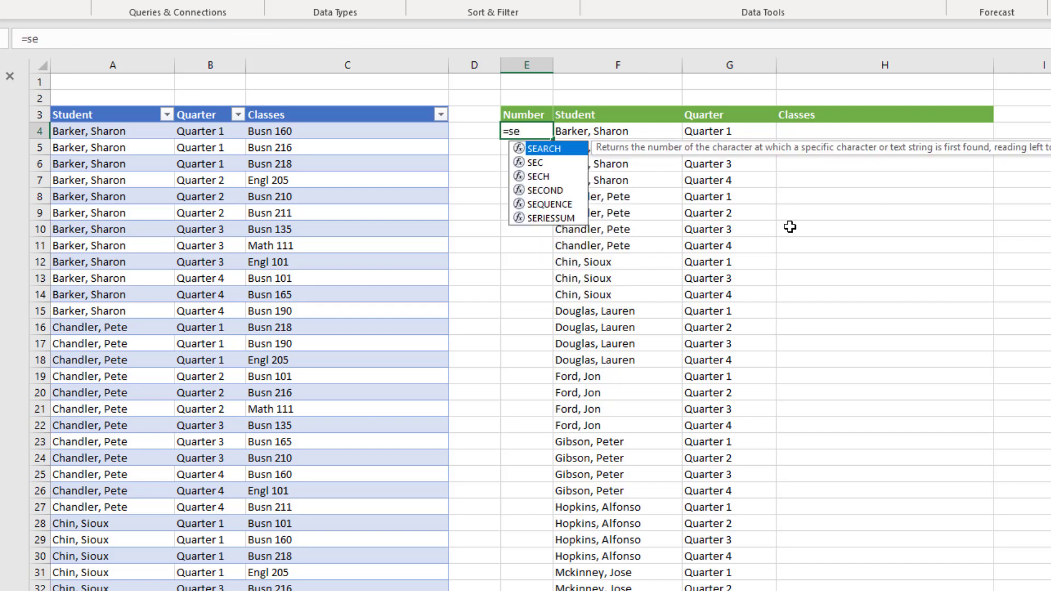
{"action": "type", "text": "q"}
{"action": "key", "text": "Tab"}
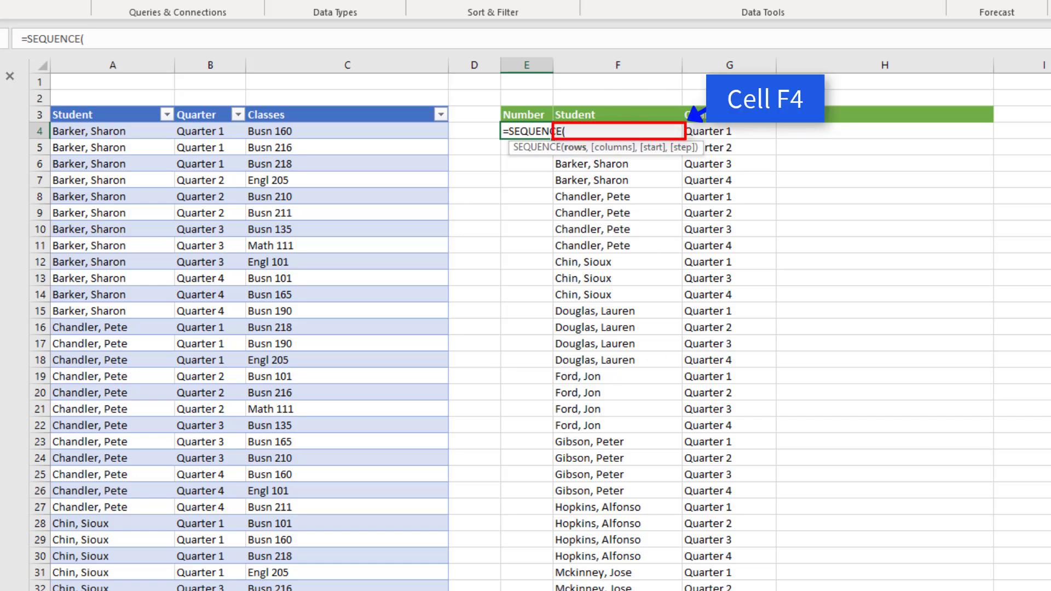
{"action": "type", "text": "ROWS("}
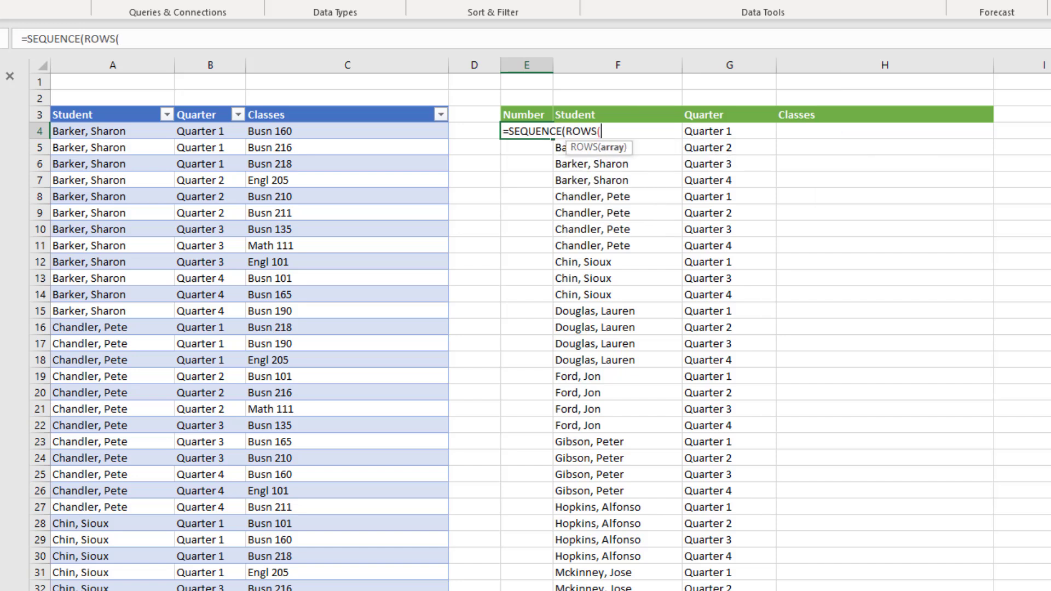
{"action": "key", "text": "Right"}
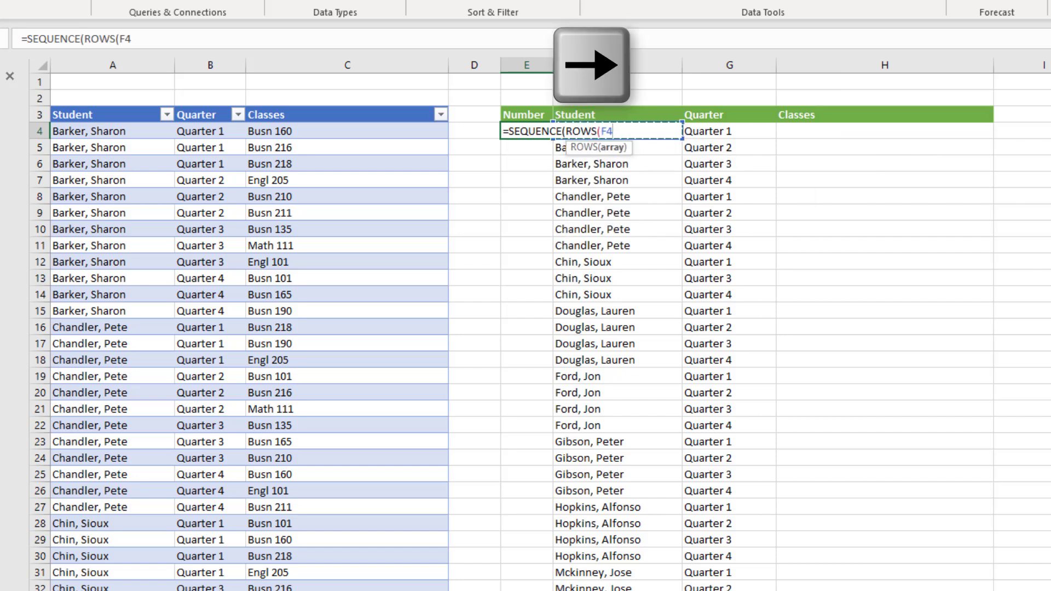
{"action": "type", "text": "#"}
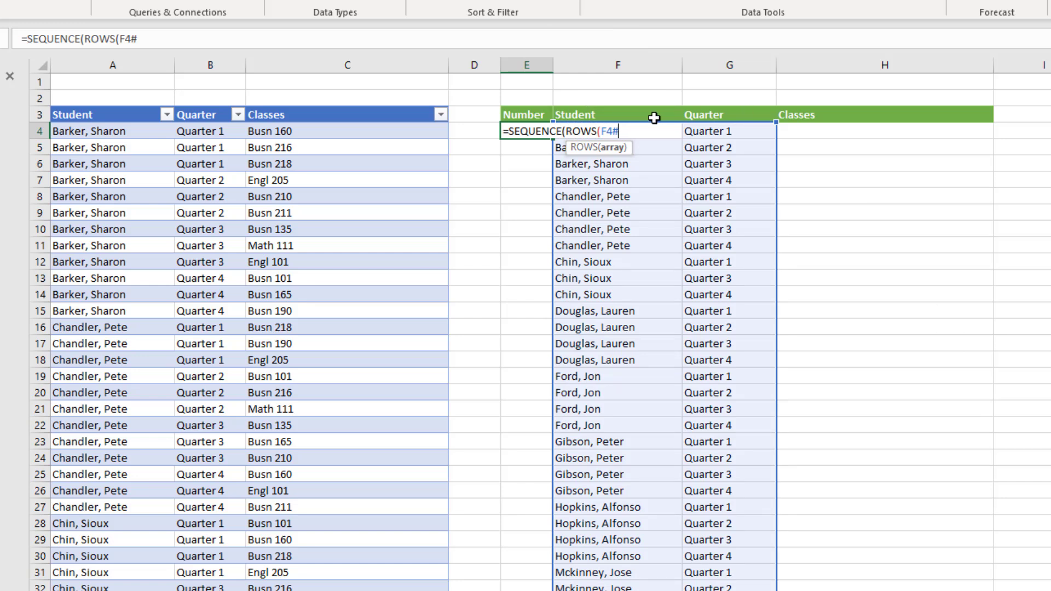
{"action": "type", "text": ")"}
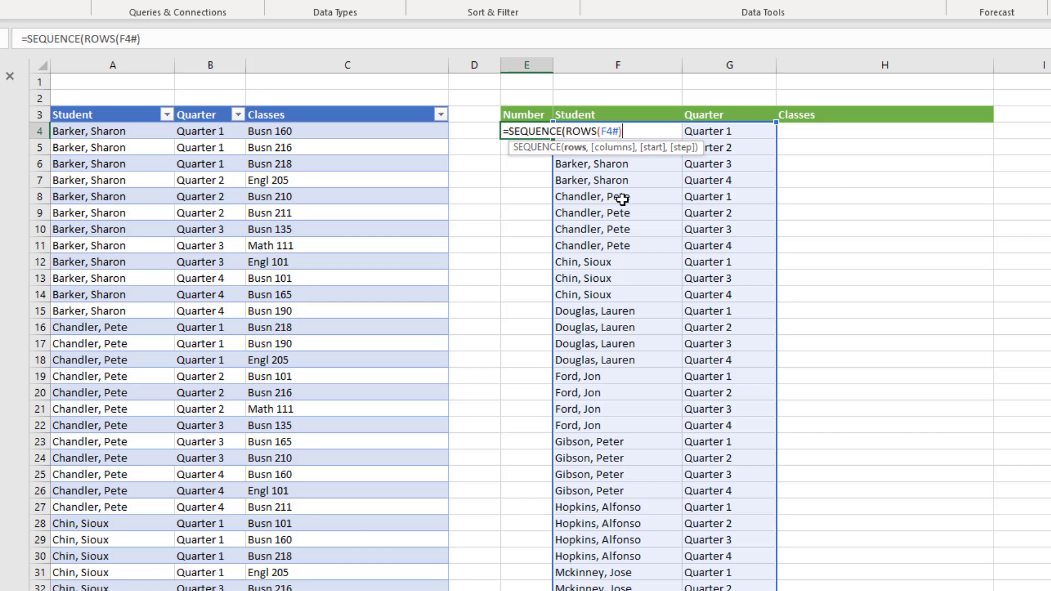
{"action": "type", "text": ")"}
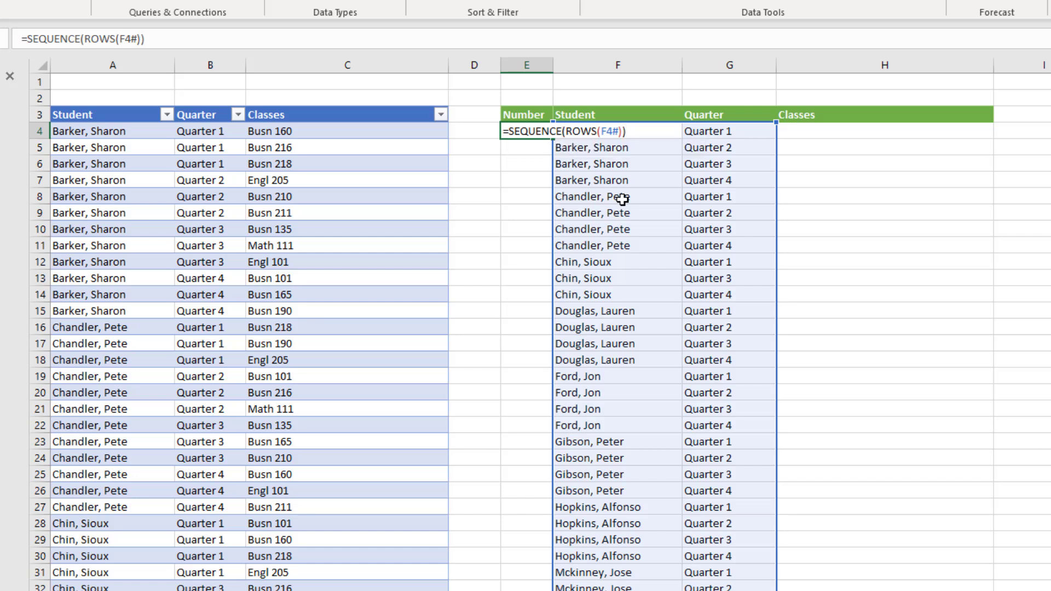
{"action": "key", "text": "Return"}
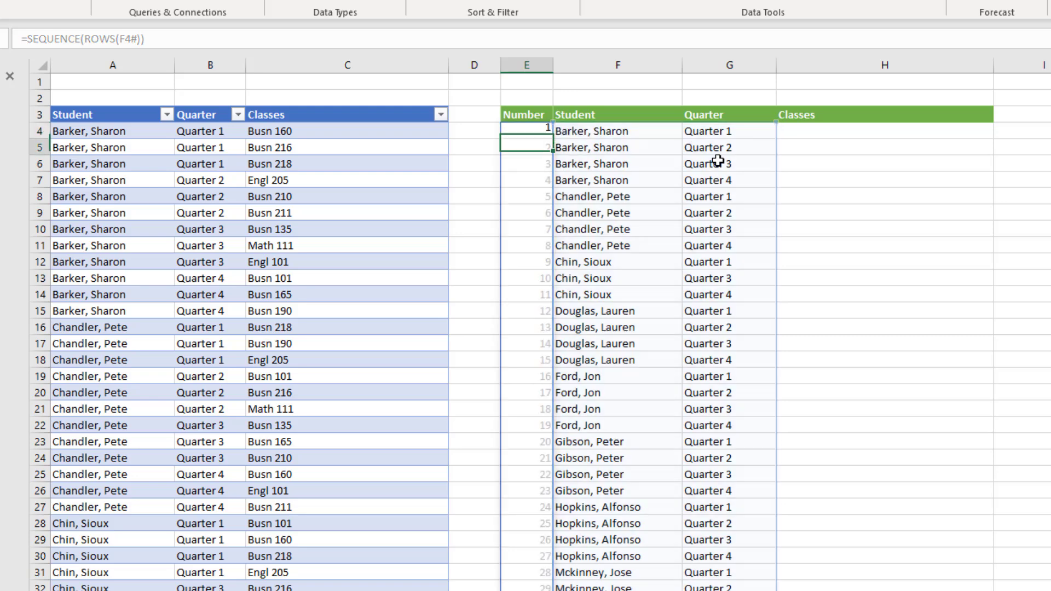
{"action": "left_click", "coordinate": [514, 135]}
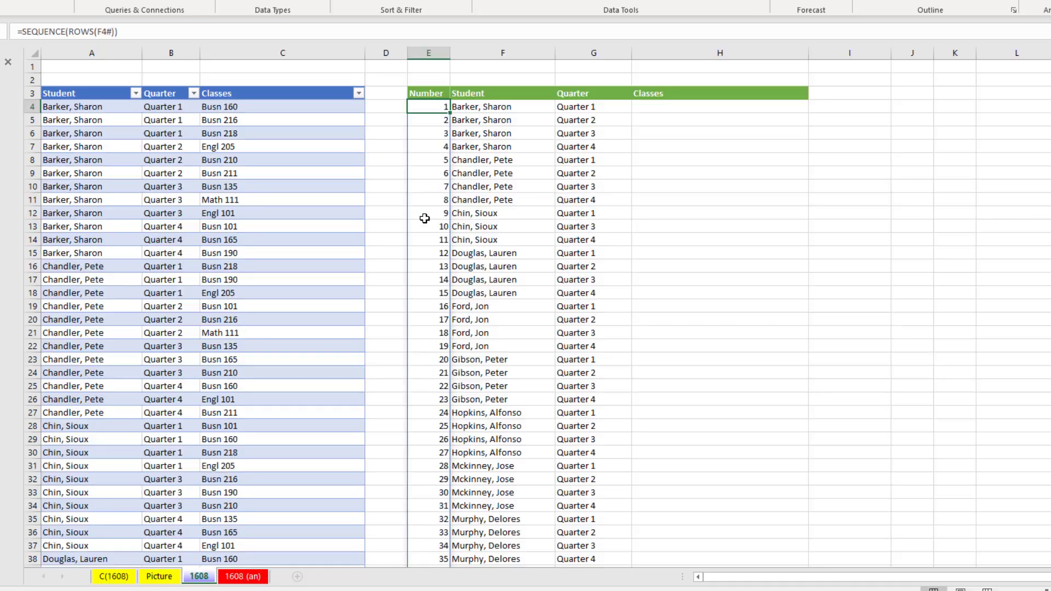
{"action": "scroll", "coordinate": [543, 326], "scroll_direction": "down", "scroll_amount": 6}
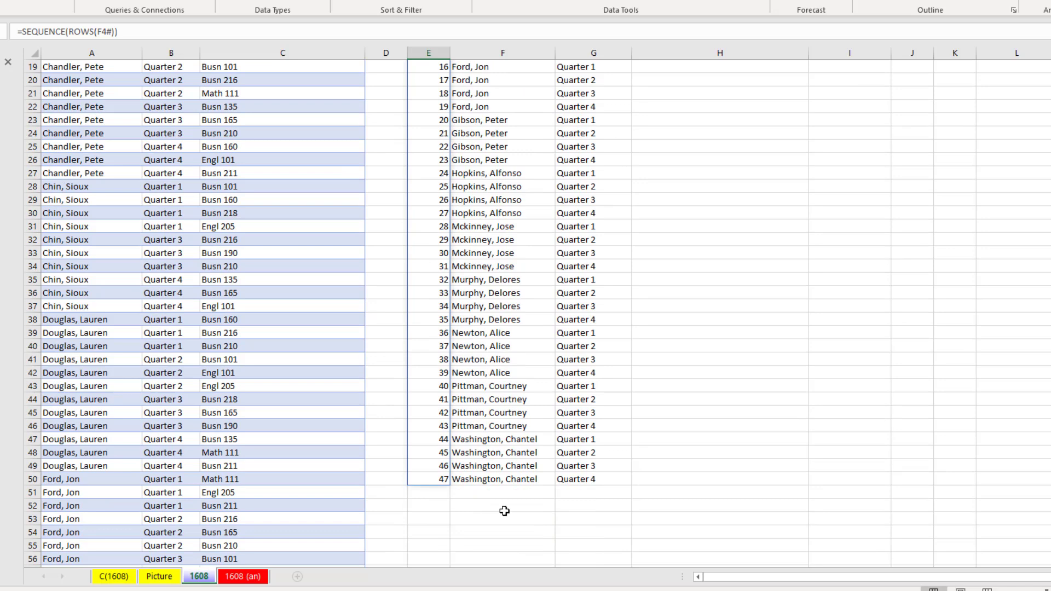
{"action": "scroll", "coordinate": [504, 510], "scroll_direction": "up", "scroll_amount": 6}
Select cells in column H, settling on H4 for the Classes formula
{"action": "left_click", "coordinate": [734, 104]}
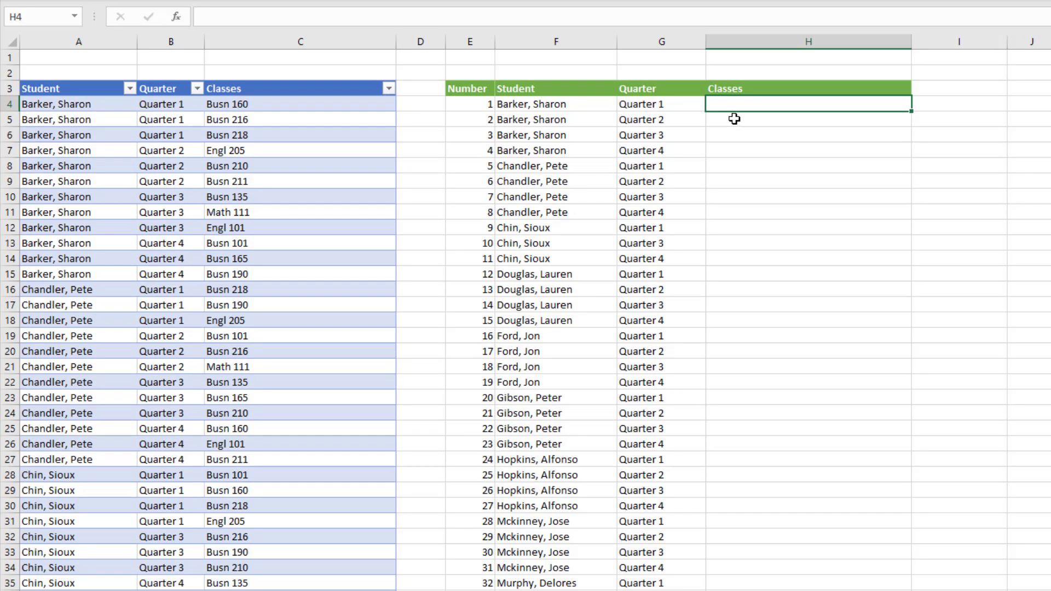
{"action": "left_click", "coordinate": [734, 118]}
{"action": "left_click", "coordinate": [731, 132]}
{"action": "left_click", "coordinate": [732, 107]}
In H4, build =FILTER(StudentD[Classes],F4&G4=StudentD[Student]&StudentD[Quarter])
{"action": "left_click_drag", "start_coordinate": [60, 105], "coordinate": [298, 136]}
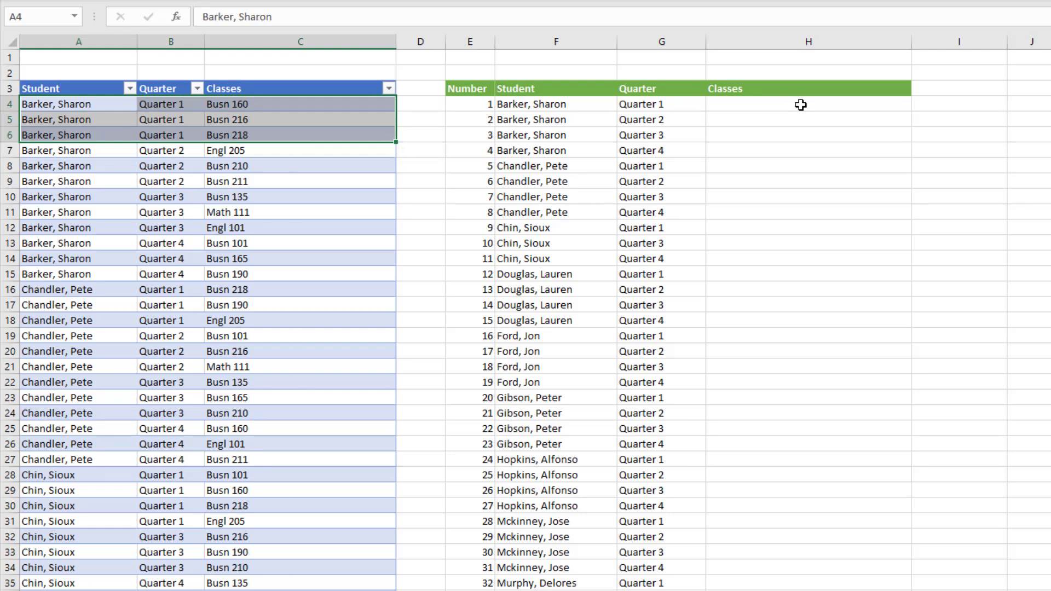
{"action": "left_click", "coordinate": [730, 105]}
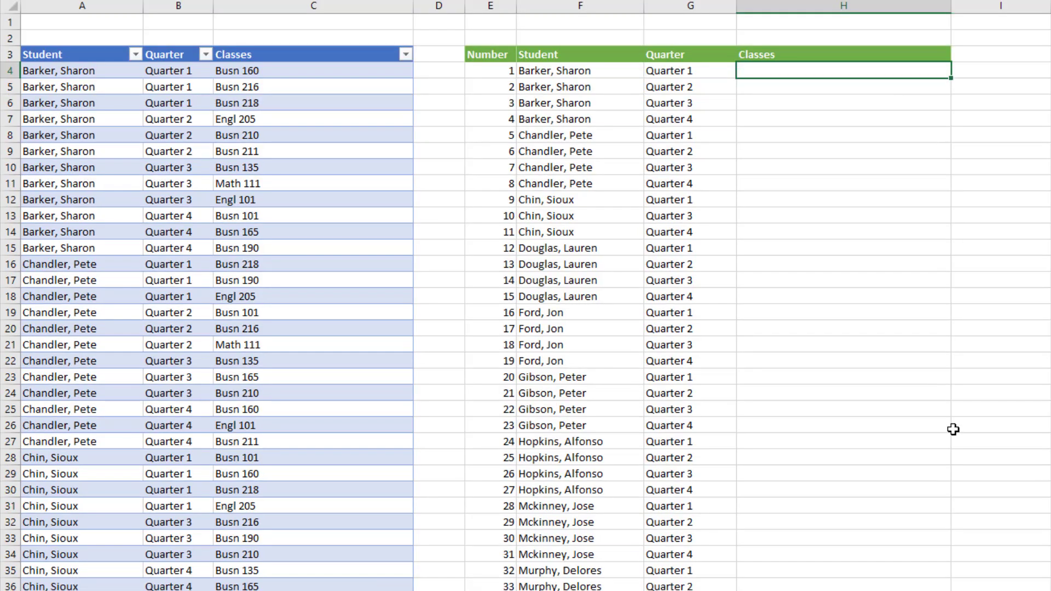
{"action": "type", "text": "=filt"}
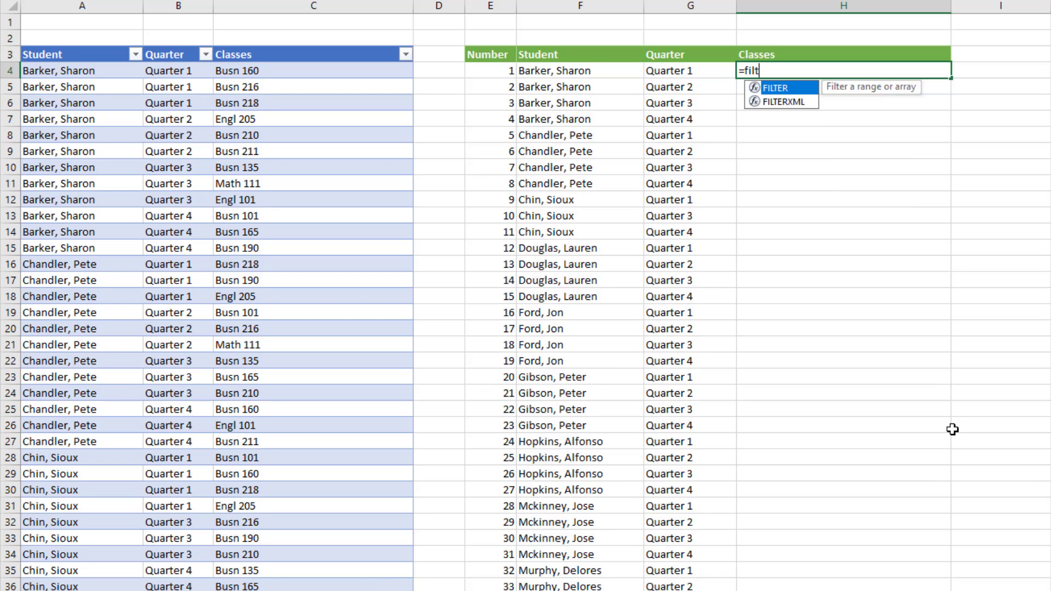
{"action": "key", "text": "Tab"}
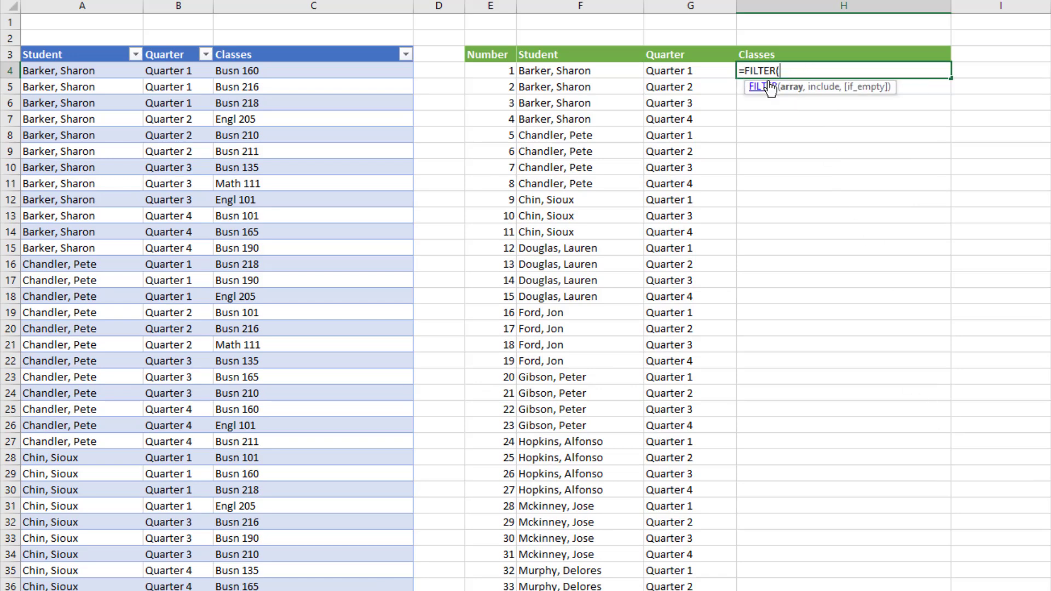
{"action": "left_click", "coordinate": [276, 46]}
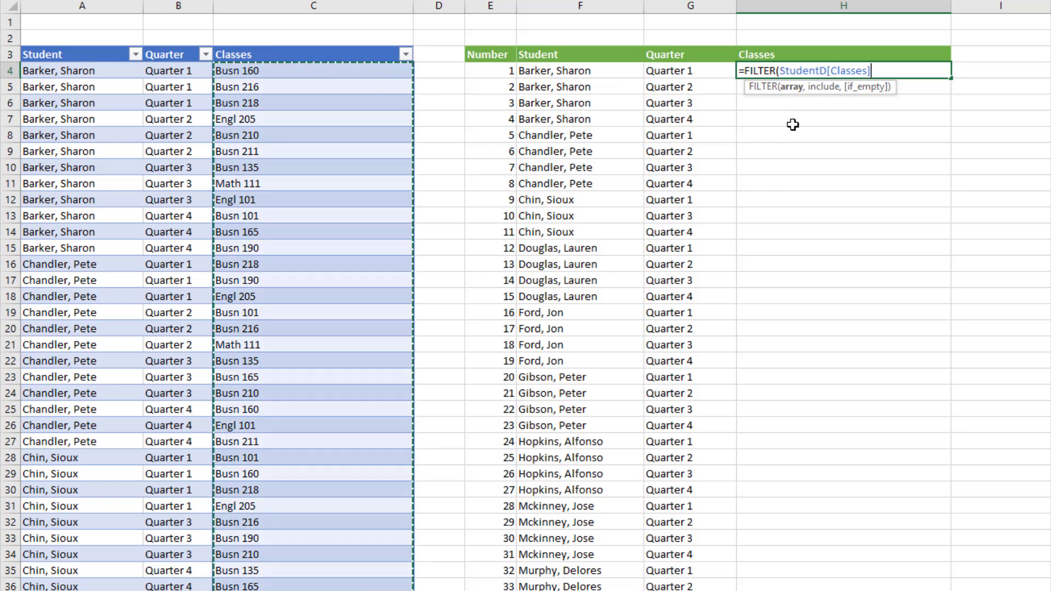
{"action": "type", "text": ","}
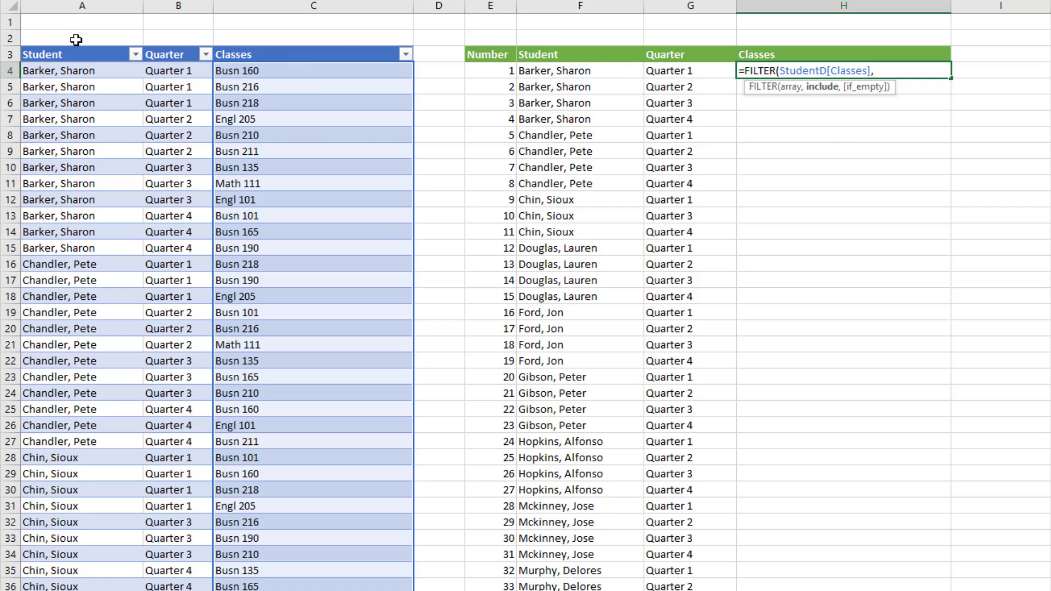
{"action": "left_click", "coordinate": [565, 73]}
{"action": "type", "text": "&"}
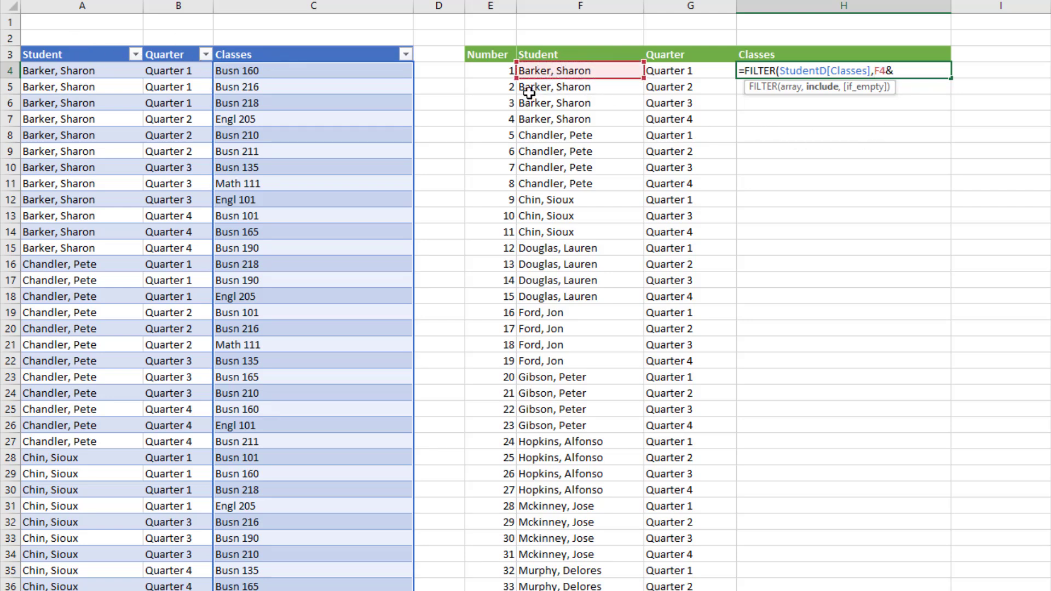
{"action": "left_click", "coordinate": [673, 72]}
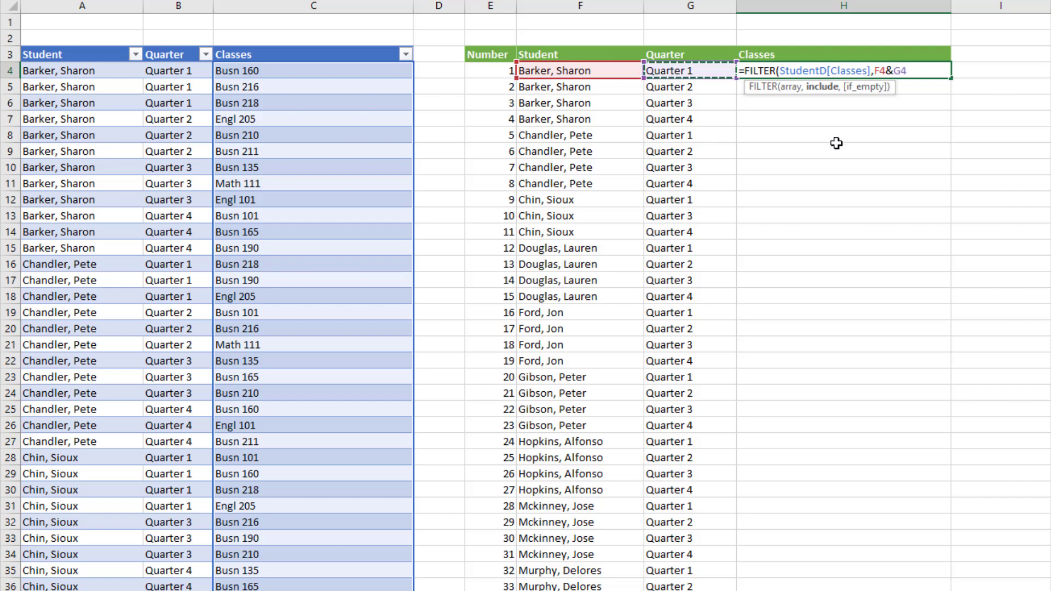
{"action": "type", "text": "="}
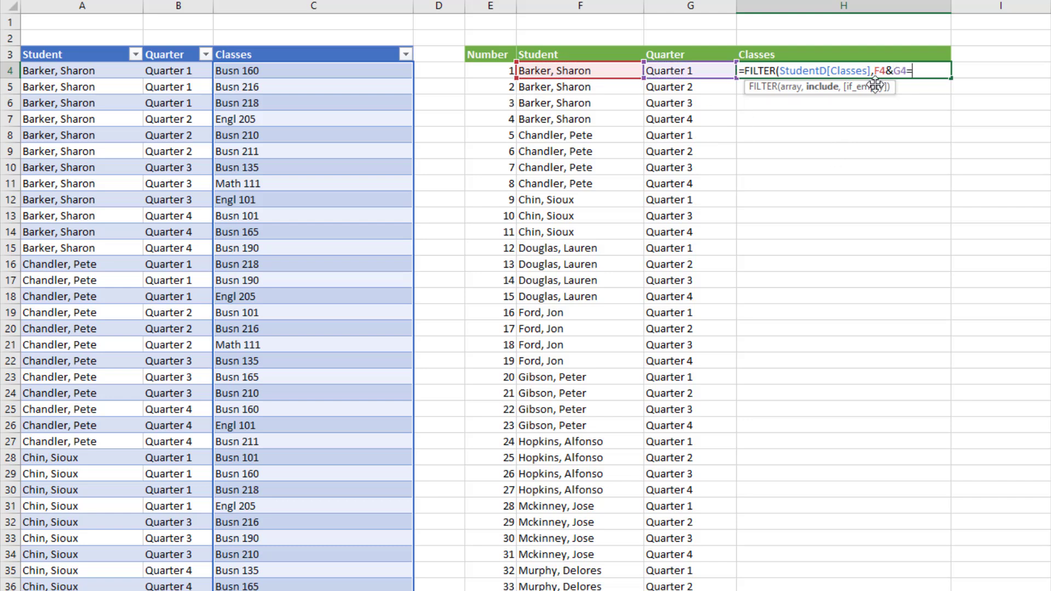
{"action": "left_click", "coordinate": [59, 47]}
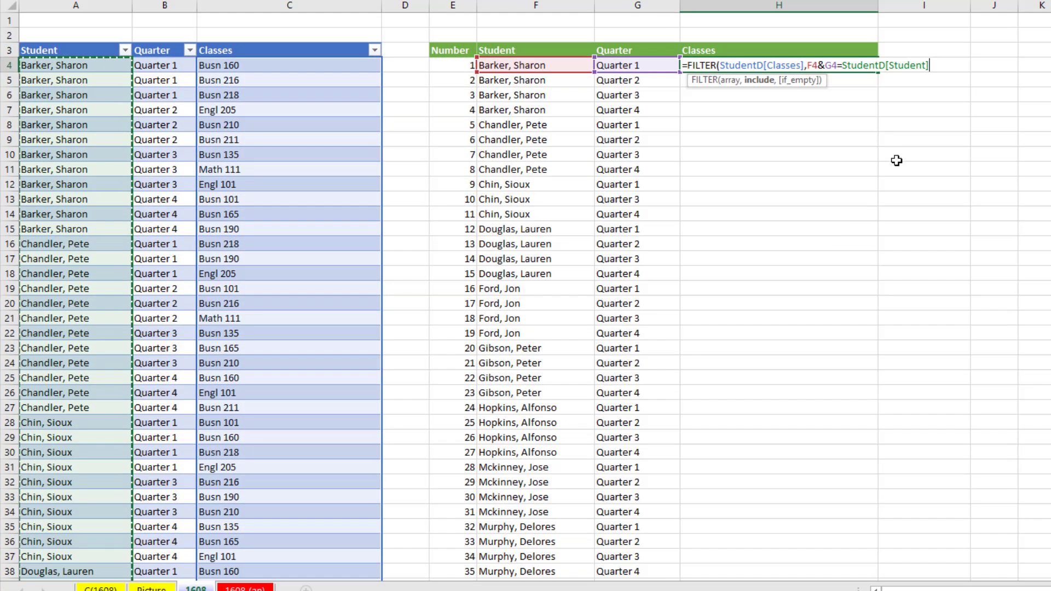
{"action": "type", "text": "&"}
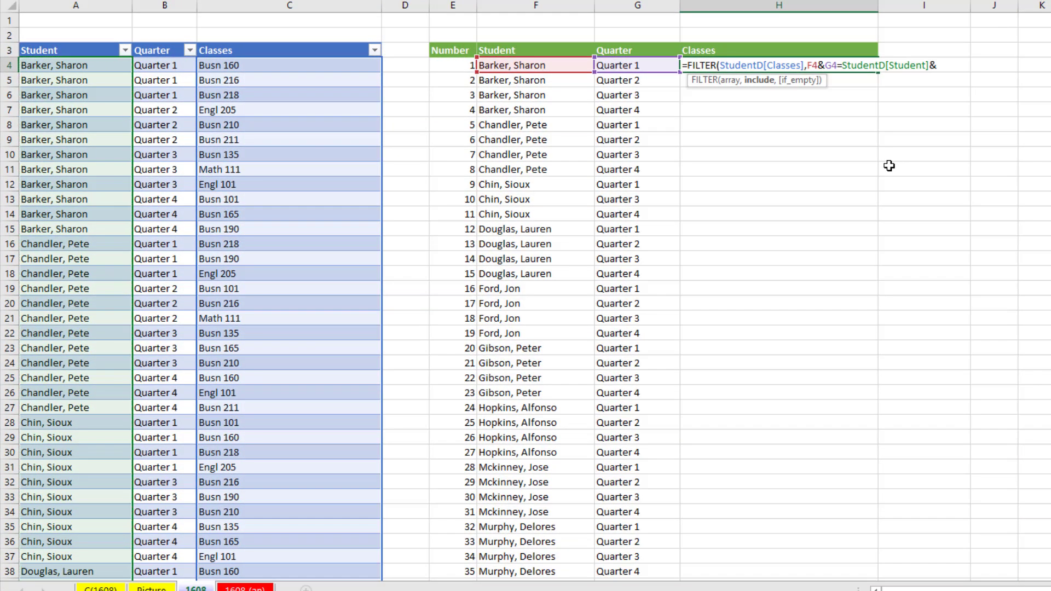
{"action": "left_click", "coordinate": [163, 42]}
Preview the include condition's TRUE/FALSE values with F9, undo it, and commit the FILTER formula
{"action": "left_click", "coordinate": [766, 82]}
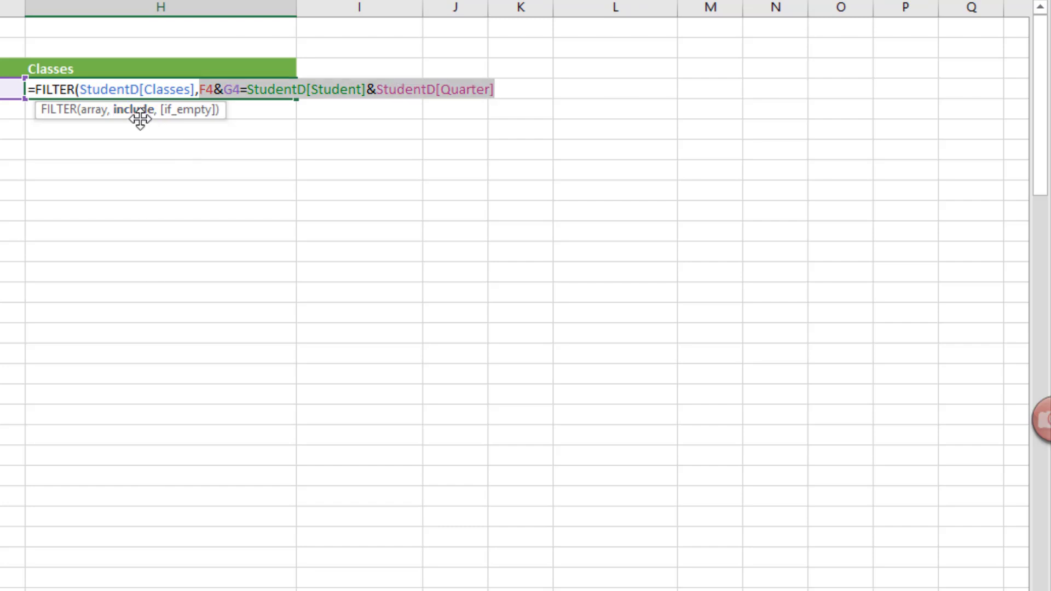
{"action": "key", "text": "F9"}
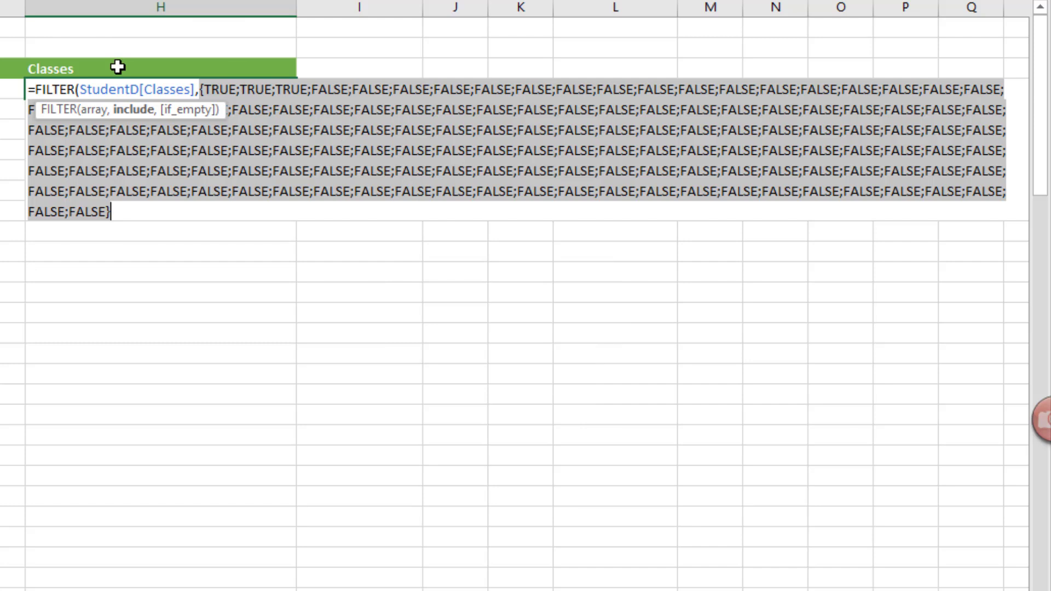
{"action": "key", "text": "ctrl+z"}
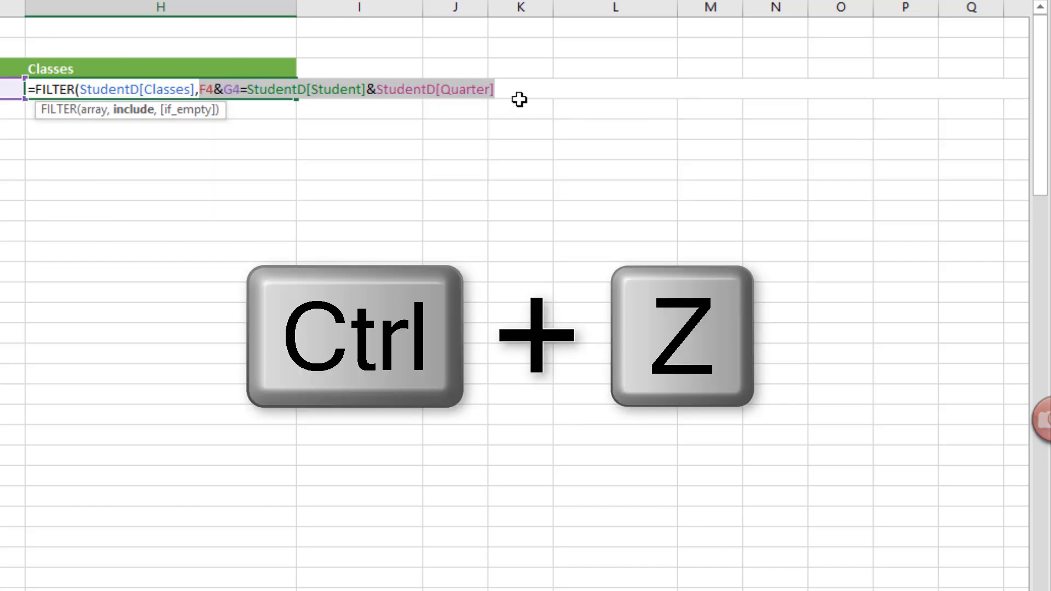
{"action": "key", "text": "End"}
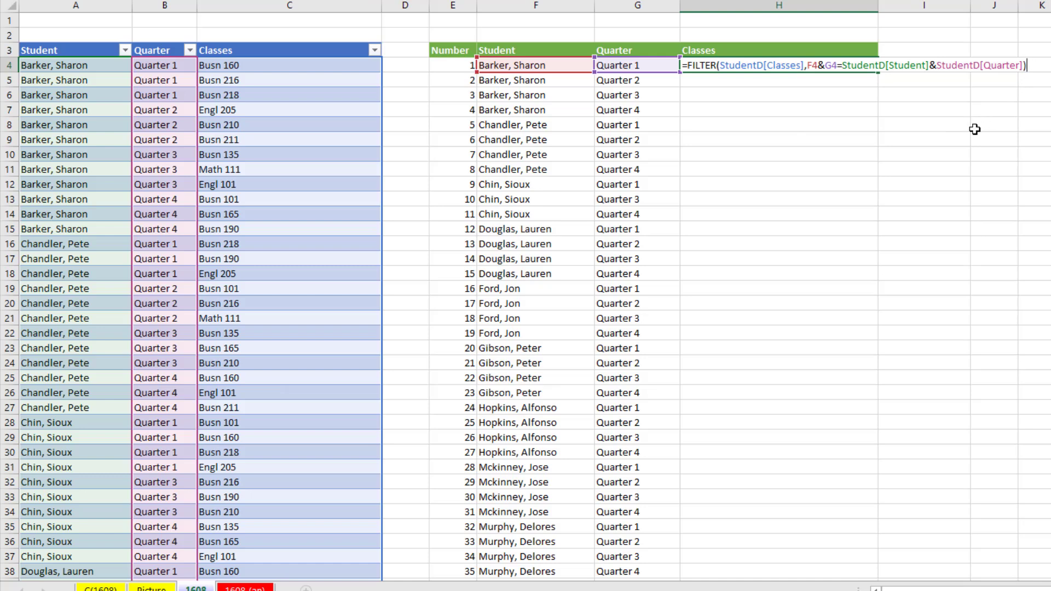
{"action": "key", "text": "Return"}
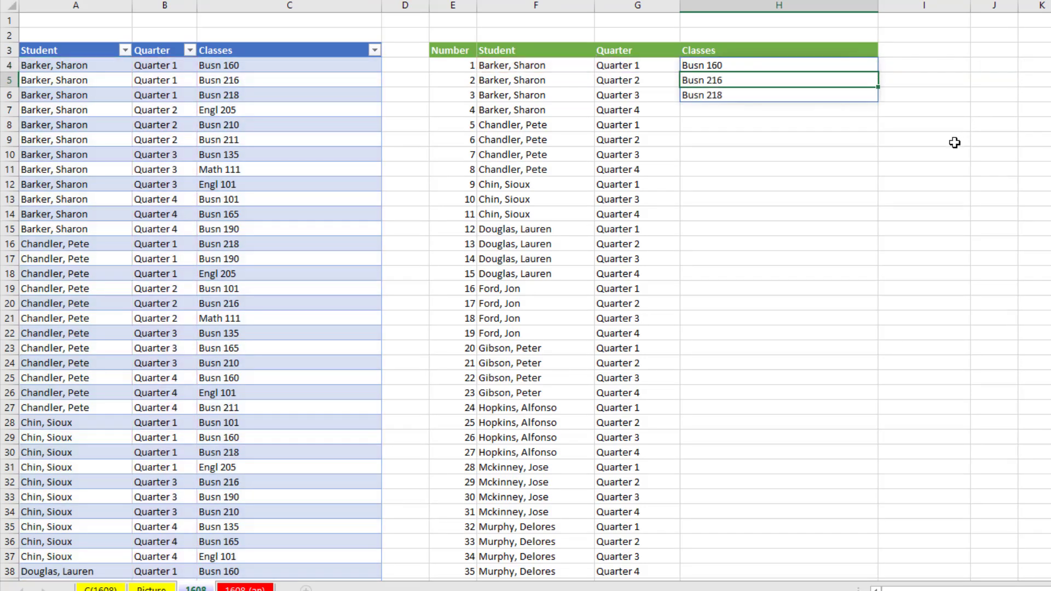
Wrap H4's FILTER in TEXTJOIN(", ",,…) to show Busn 160, Busn 216, Busn 218 in one cell
{"action": "left_click", "coordinate": [742, 68]}
{"action": "key", "text": "F2"}
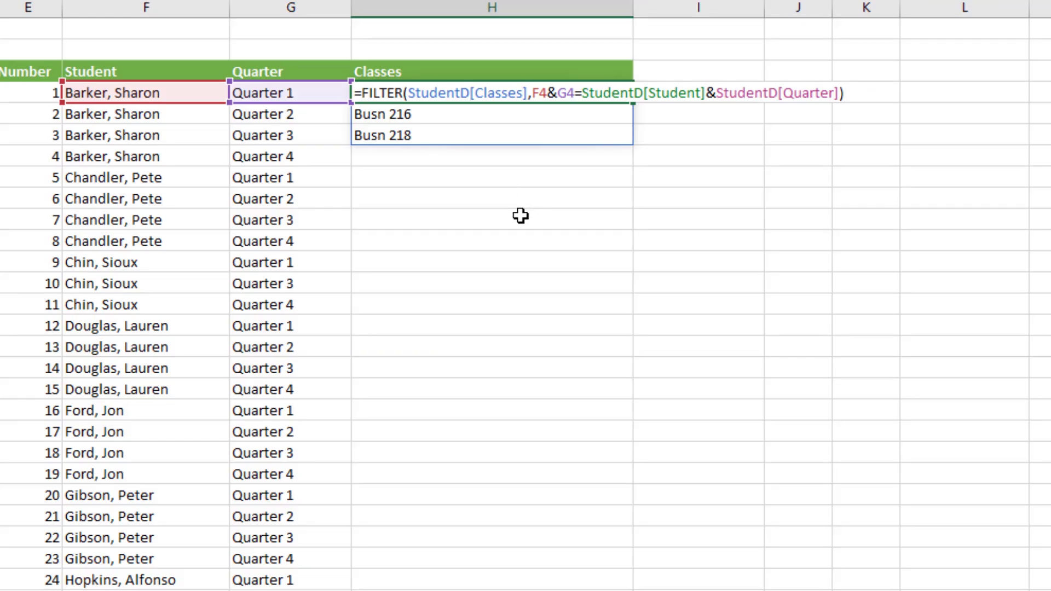
{"action": "type", "text": "textj"}
{"action": "key", "text": "Tab"}
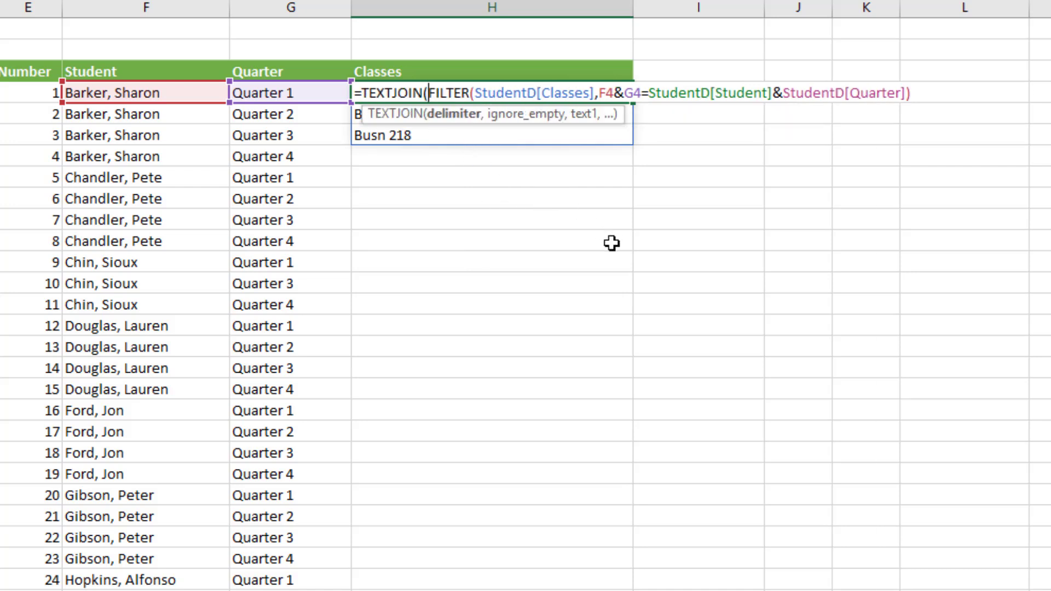
{"action": "type", "text": "\""}
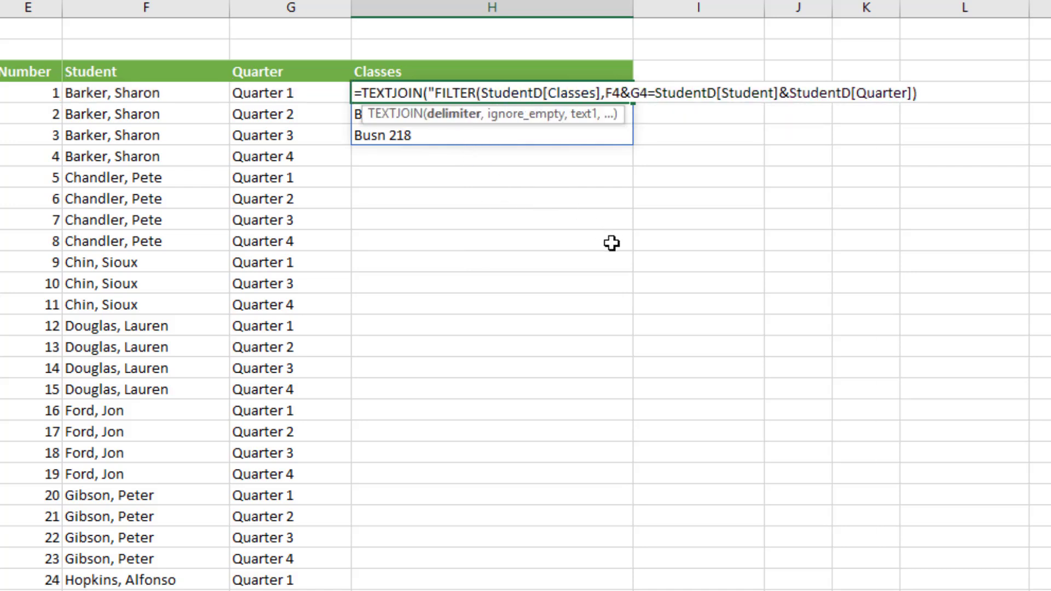
{"action": "type", "text": ", \","}
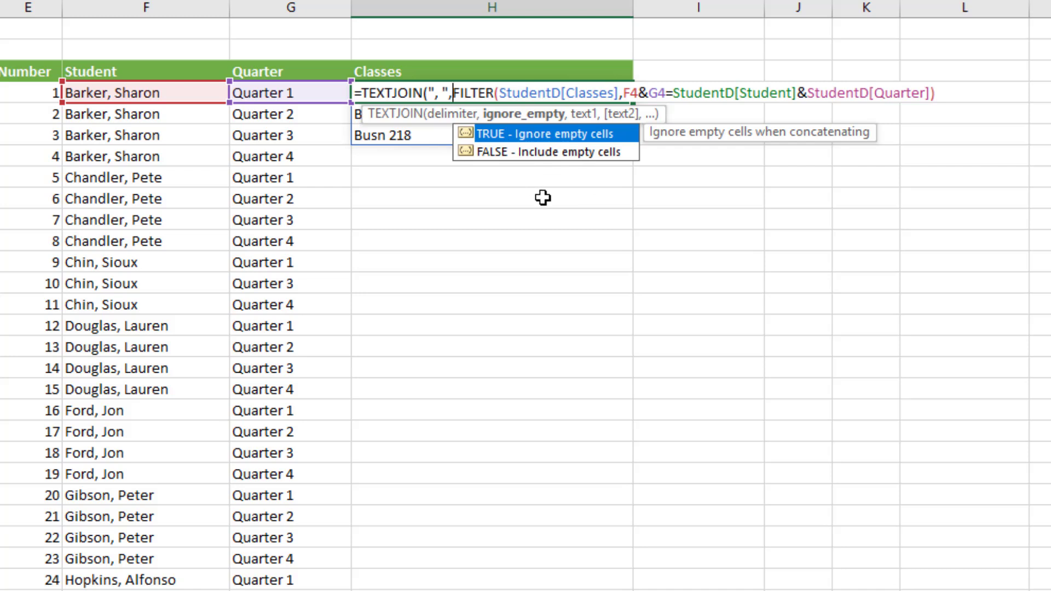
{"action": "type", "text": ","}
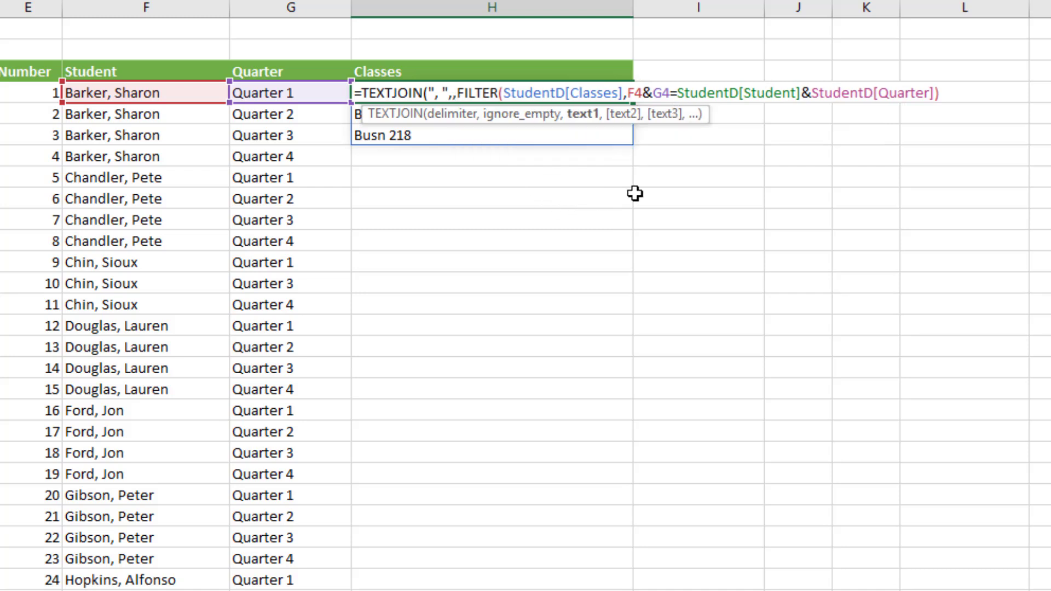
{"action": "left_click", "coordinate": [584, 115]}
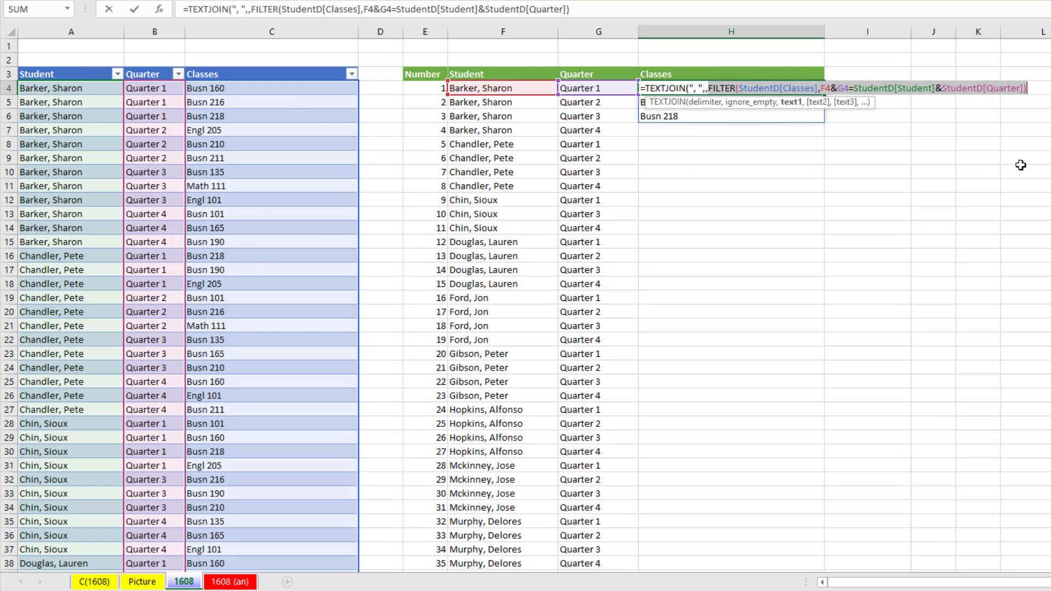
{"action": "left_click", "coordinate": [1046, 90]}
{"action": "type", "text": ")"}
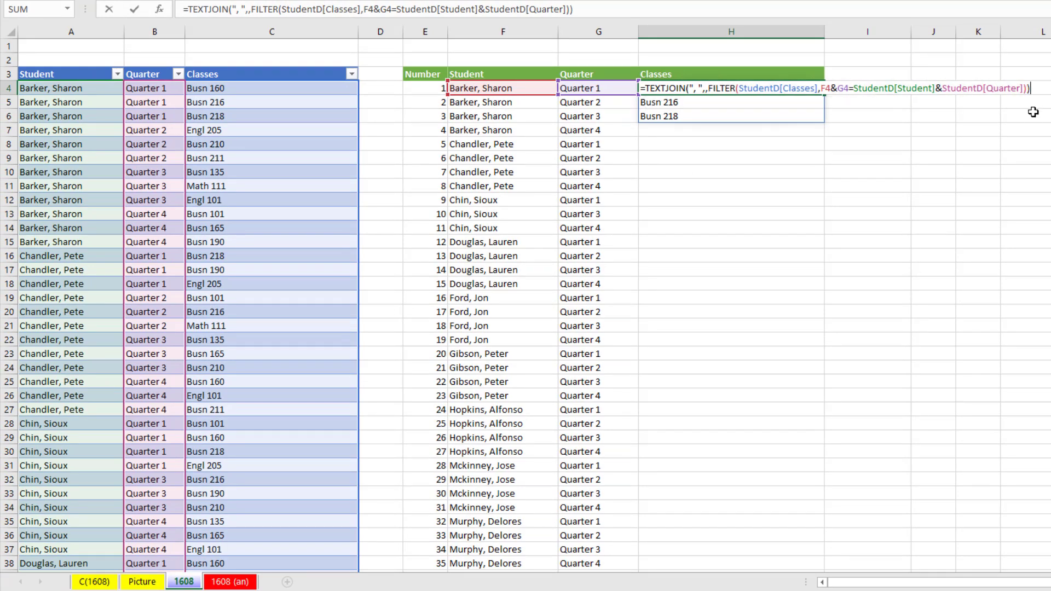
{"action": "key", "text": "ctrl+Return"}
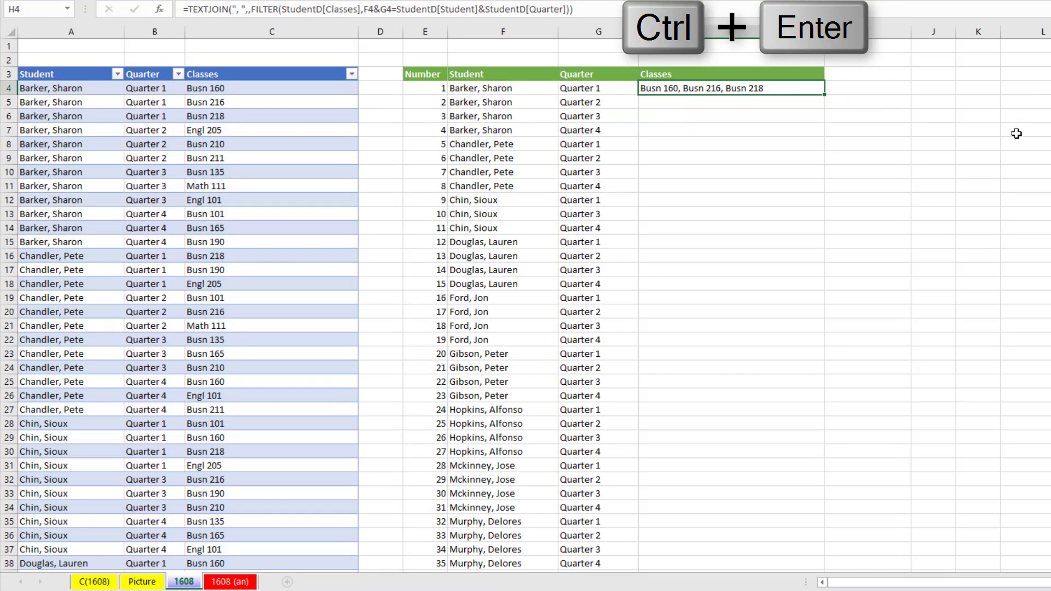
Copy the joined-classes formula down column H and inspect the F4, E4 and H4:H6 formulas
{"action": "double_click", "coordinate": [826, 94]}
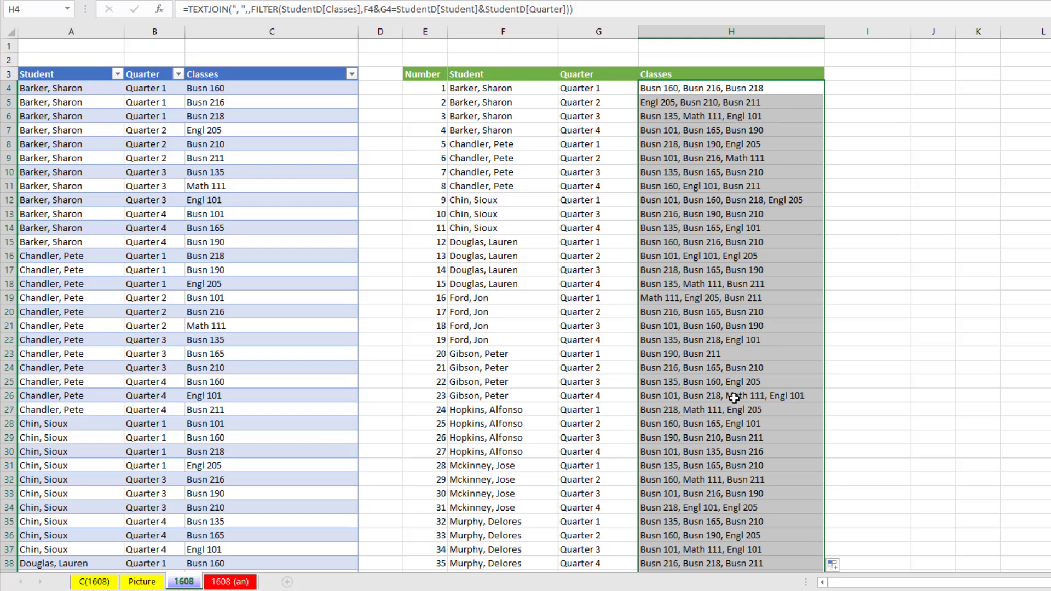
{"action": "double_click", "coordinate": [518, 91]}
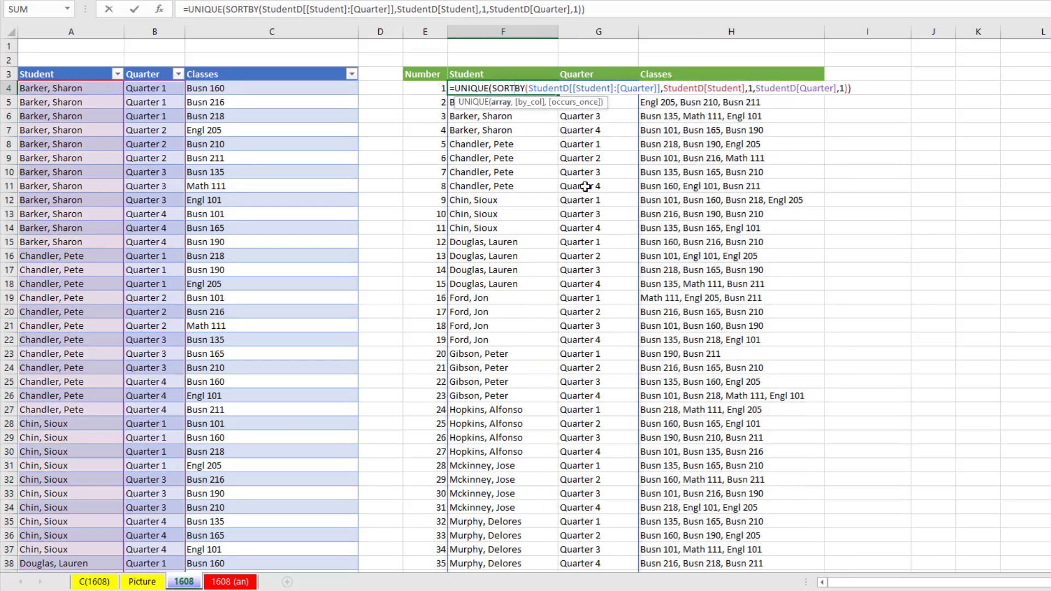
{"action": "key", "text": "Escape"}
{"action": "left_click", "coordinate": [428, 90]}
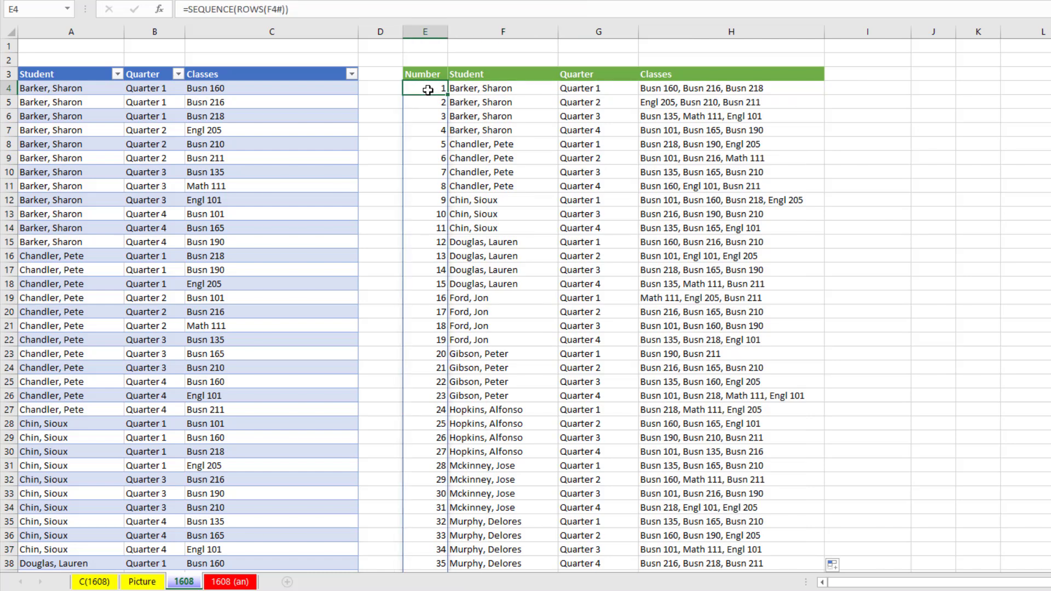
{"action": "left_click", "coordinate": [680, 91]}
{"action": "left_click", "coordinate": [679, 104]}
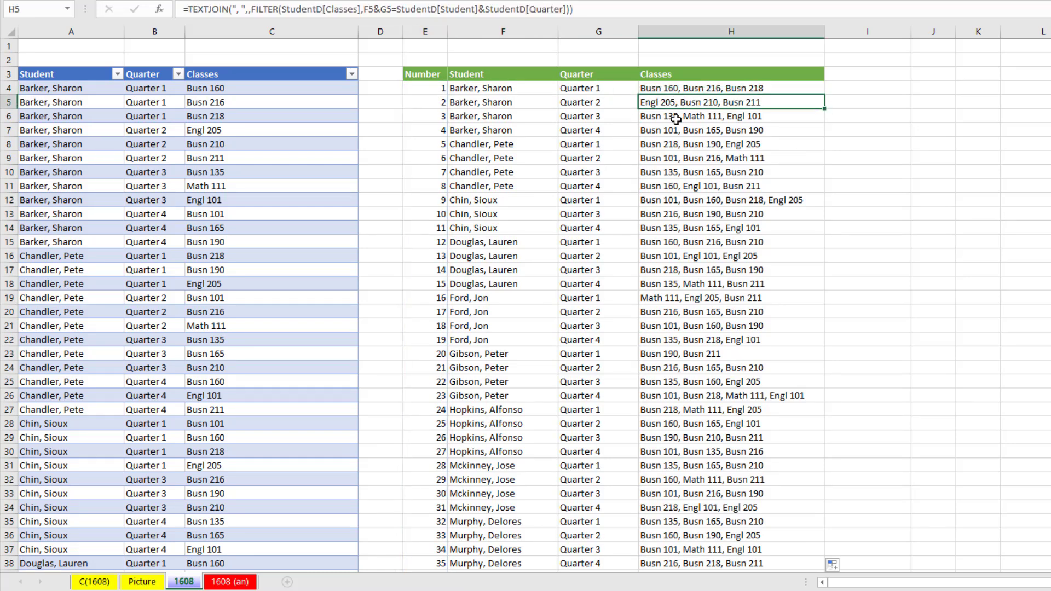
{"action": "left_click", "coordinate": [678, 118]}
{"action": "left_click", "coordinate": [685, 90]}
{"action": "key", "text": "F2"}
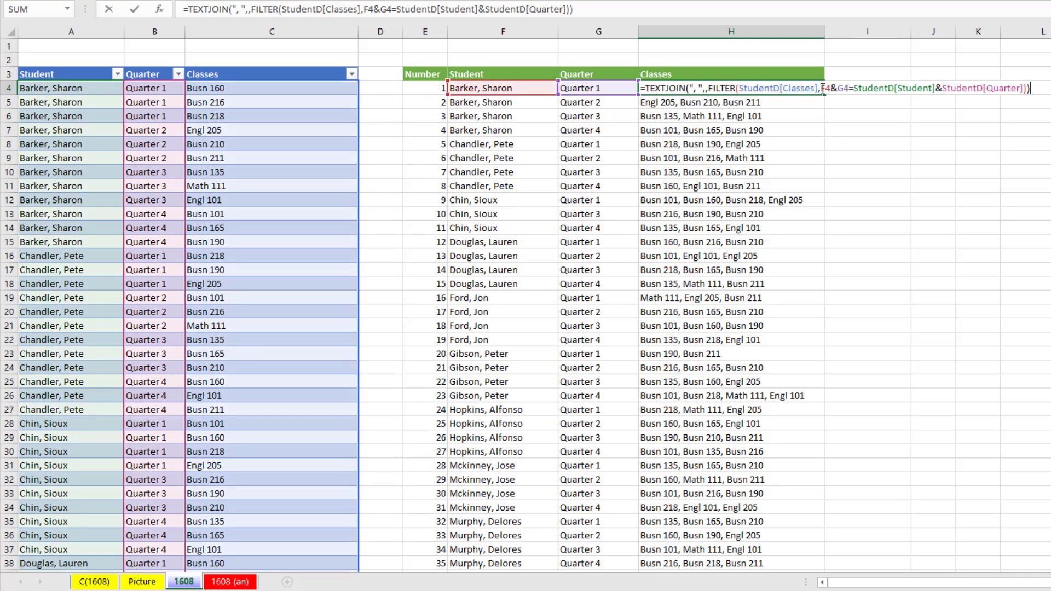
{"action": "left_click_drag", "start_coordinate": [837, 91], "coordinate": [854, 93]}
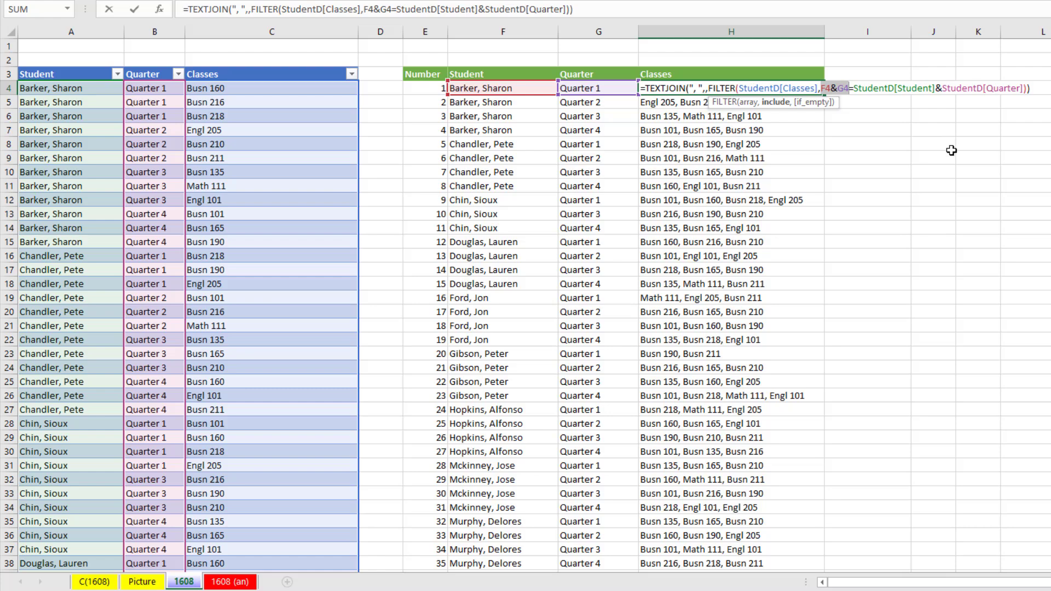
Copy the new student's seven rows from F154:H160 and paste them below the table at A146
{"action": "key", "text": "ctrl+Return"}
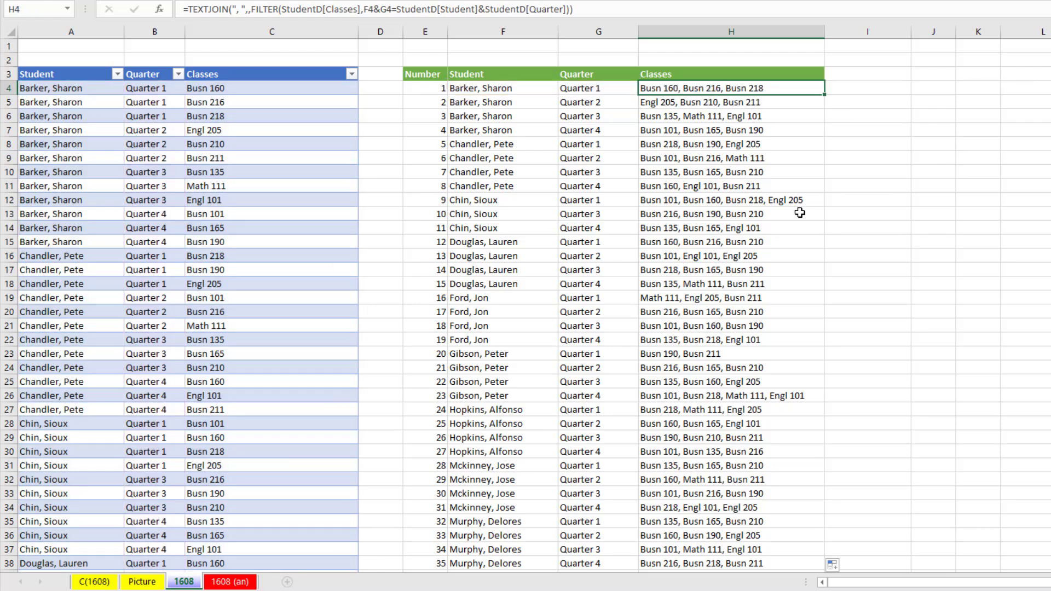
{"action": "left_click", "coordinate": [290, 257]}
{"action": "key", "text": "ctrl+Down"}
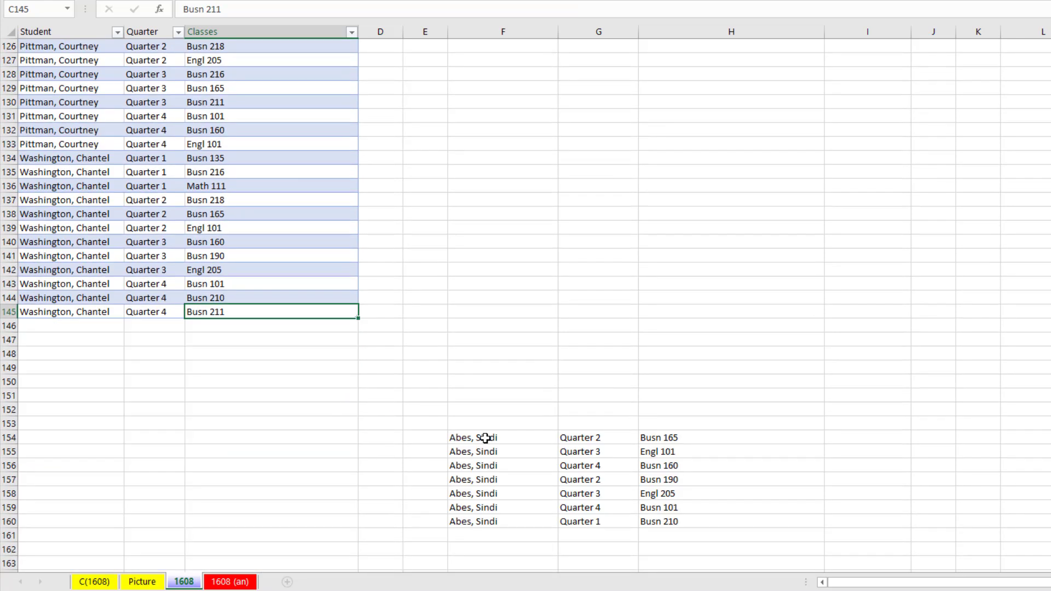
{"action": "left_click_drag", "start_coordinate": [485, 438], "coordinate": [668, 521]}
{"action": "key", "text": "ctrl+c"}
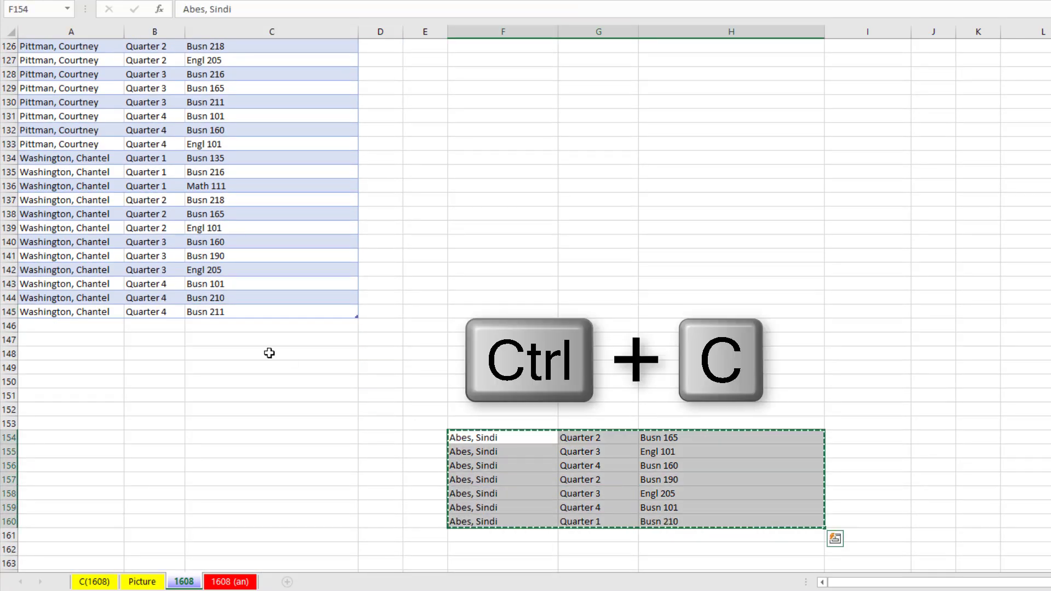
{"action": "left_click", "coordinate": [56, 327]}
{"action": "key", "text": "ctrl+v"}
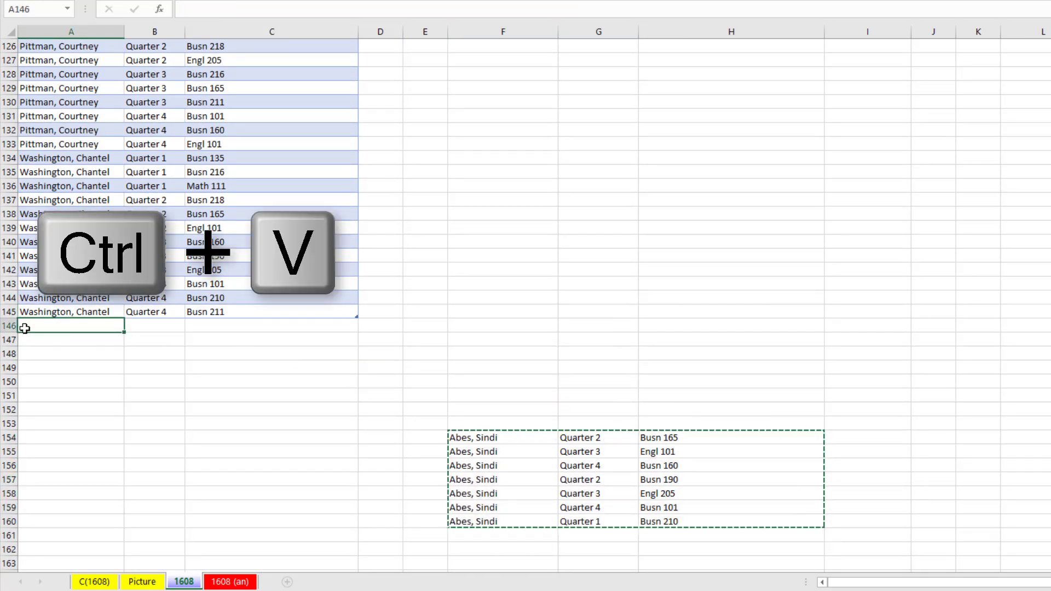
Extend the Classes formula to H51:H54, then undo the fill and pasted rows, returning to A1
{"action": "left_click", "coordinate": [714, 378]}
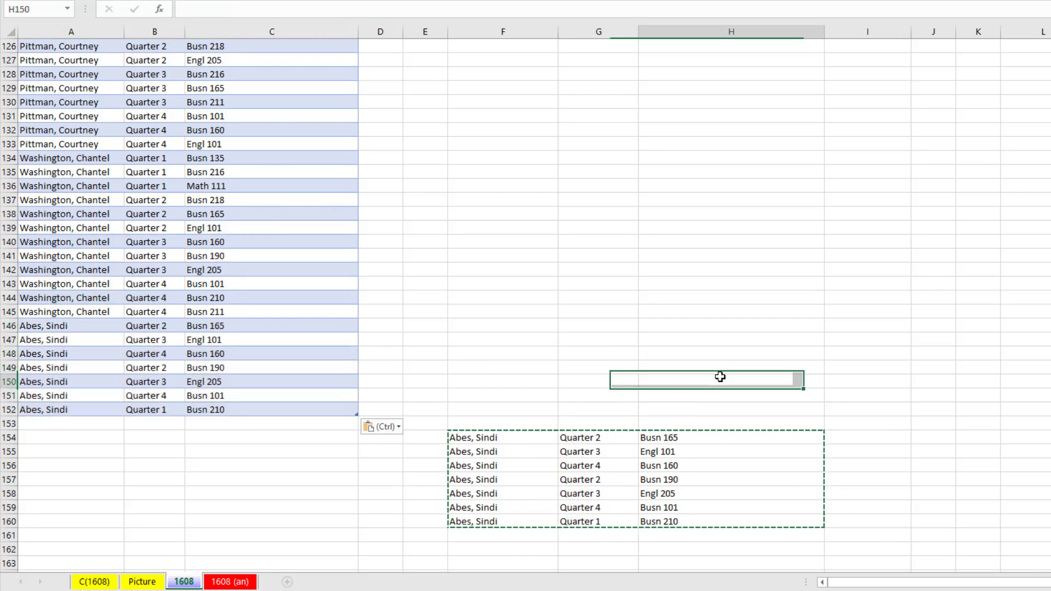
{"action": "key", "text": "ctrl+Up"}
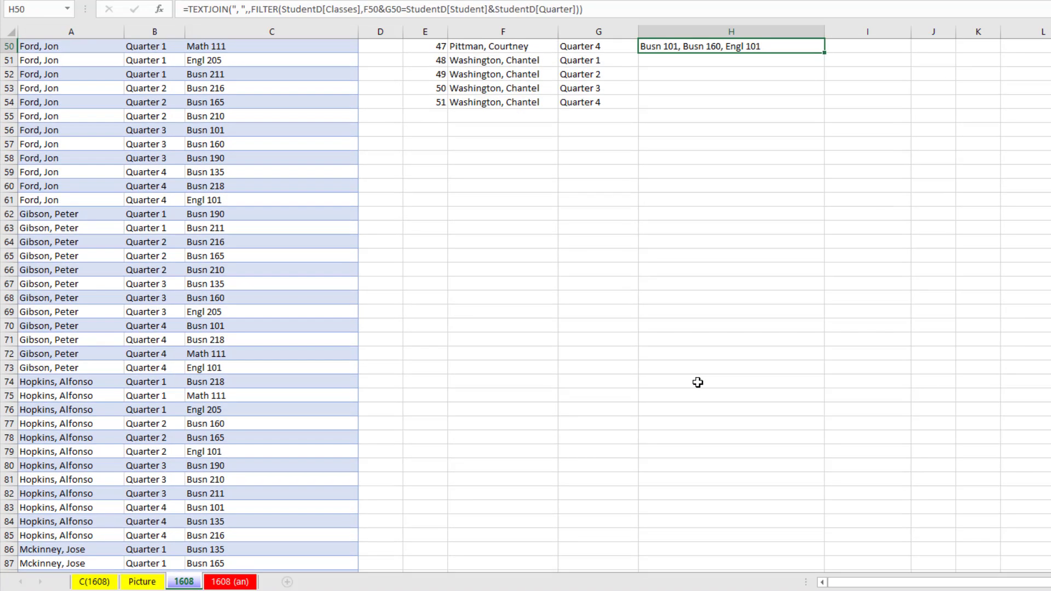
{"action": "scroll", "coordinate": [708, 383], "scroll_direction": "up", "scroll_amount": 6}
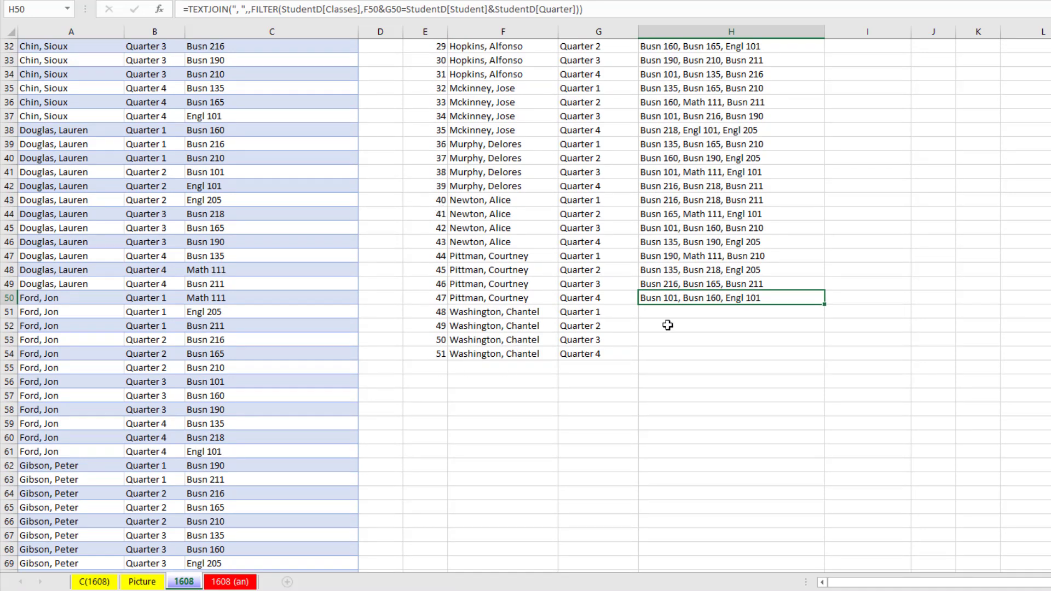
{"action": "double_click", "coordinate": [827, 305]}
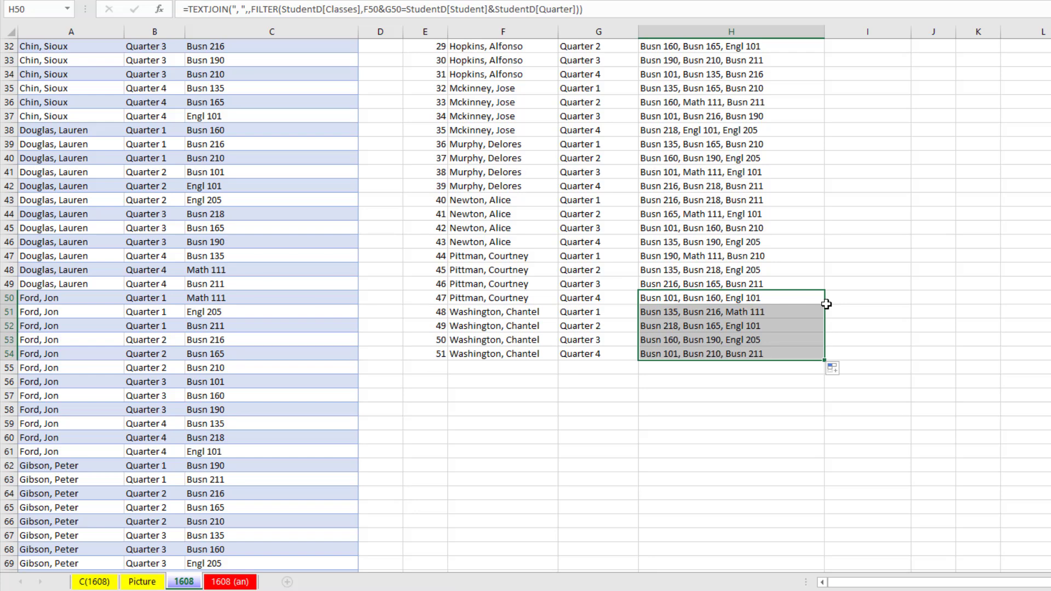
{"action": "key", "text": "ctrl+z"}
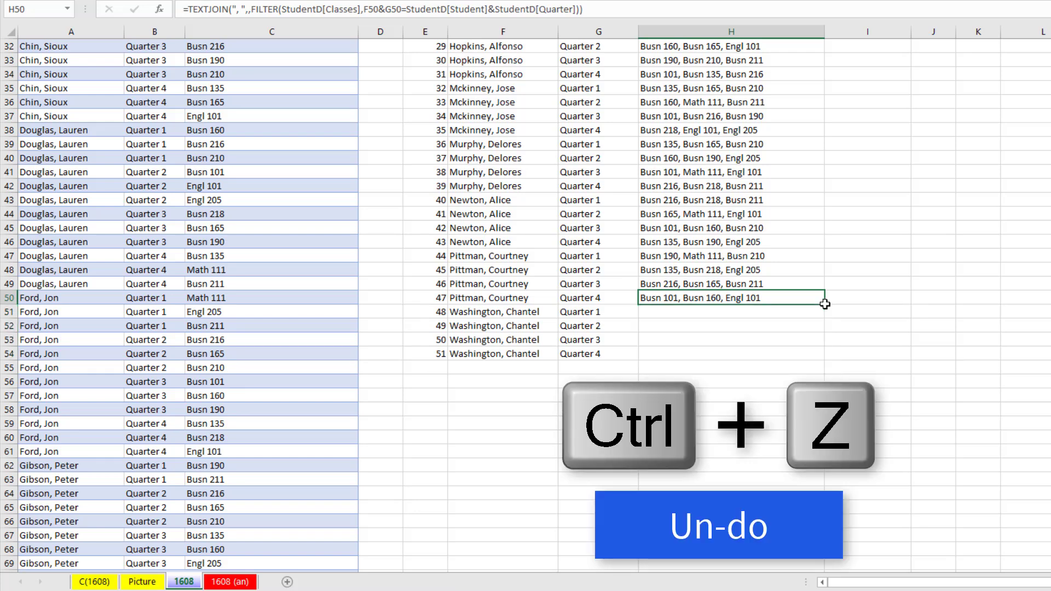
{"action": "key", "text": "ctrl+z"}
{"action": "key", "text": "ctrl+z"}
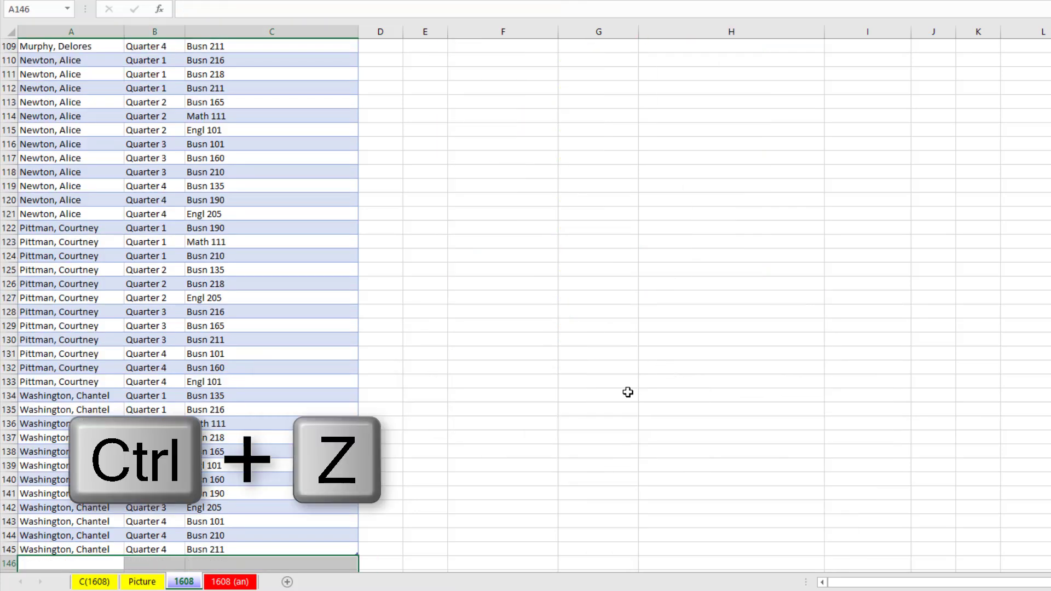
{"action": "key", "text": "ctrl+Home"}
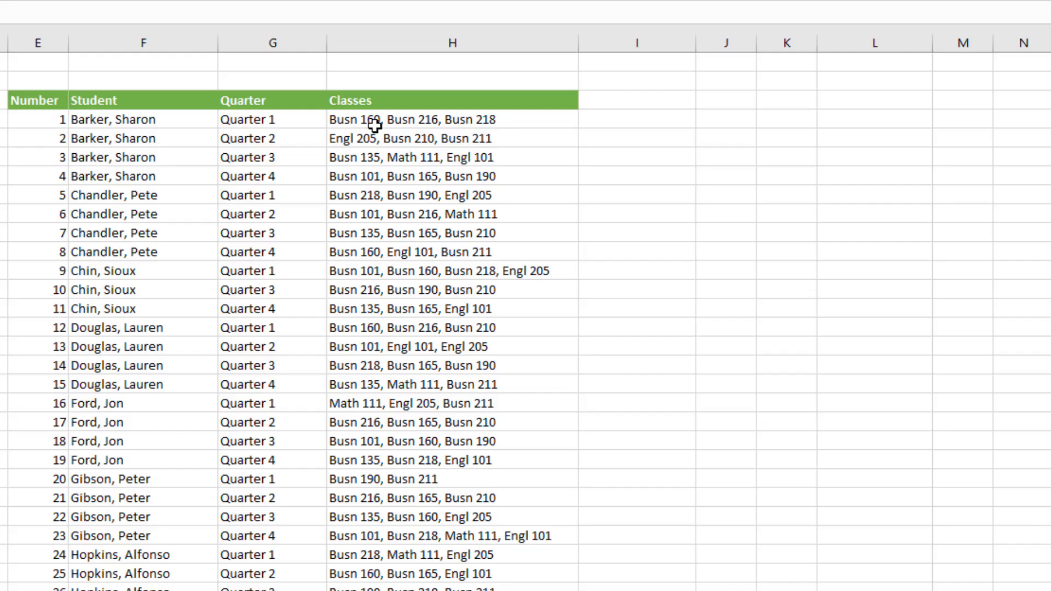
Start H4's formula with IF(ROWS(H$4:H4) in front of the TEXTJOIN
{"action": "left_click", "coordinate": [671, 88]}
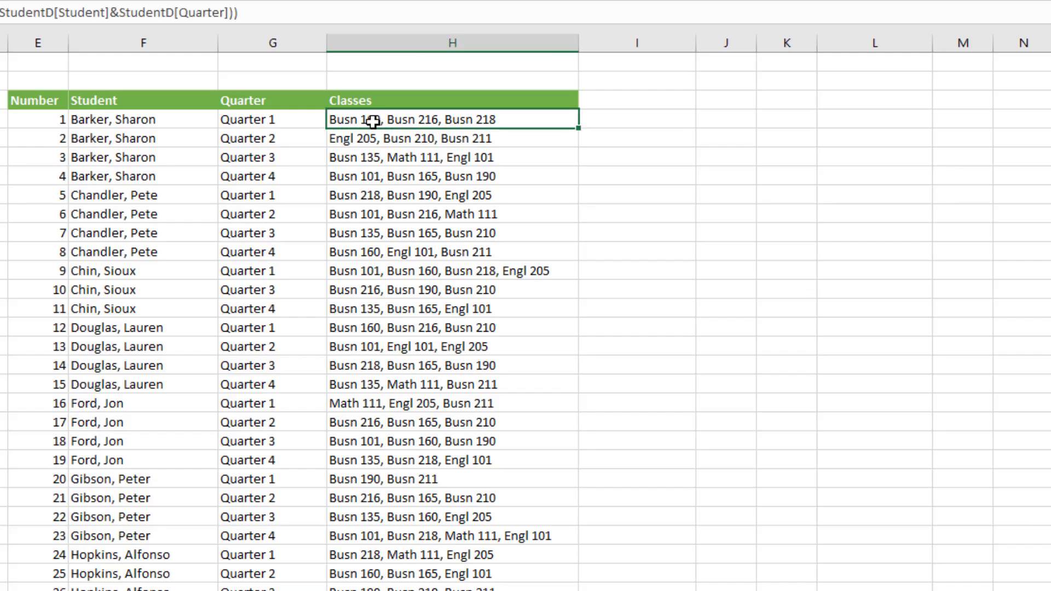
{"action": "key", "text": "F2"}
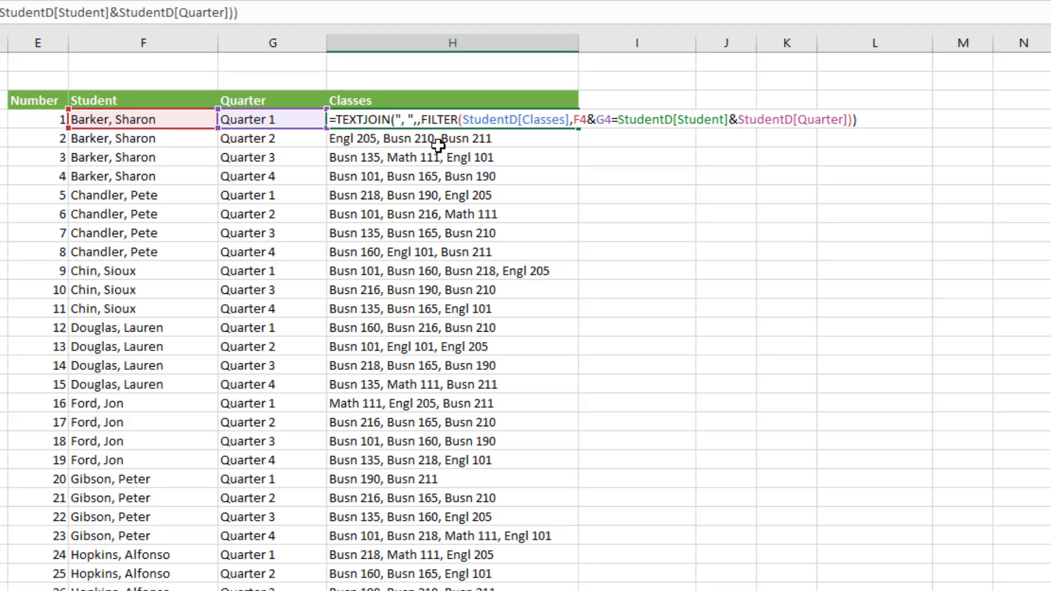
{"action": "scroll", "coordinate": [381, 134], "scroll_direction": "down", "scroll_amount": 8}
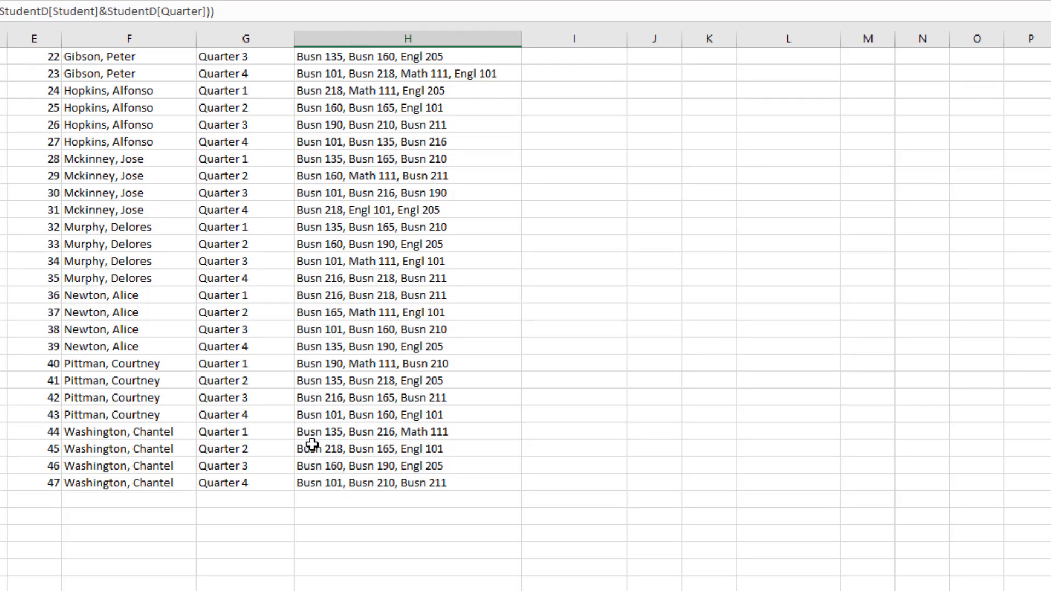
{"action": "scroll", "coordinate": [305, 519], "scroll_direction": "up", "scroll_amount": 8}
{"action": "left_click", "coordinate": [340, 119]}
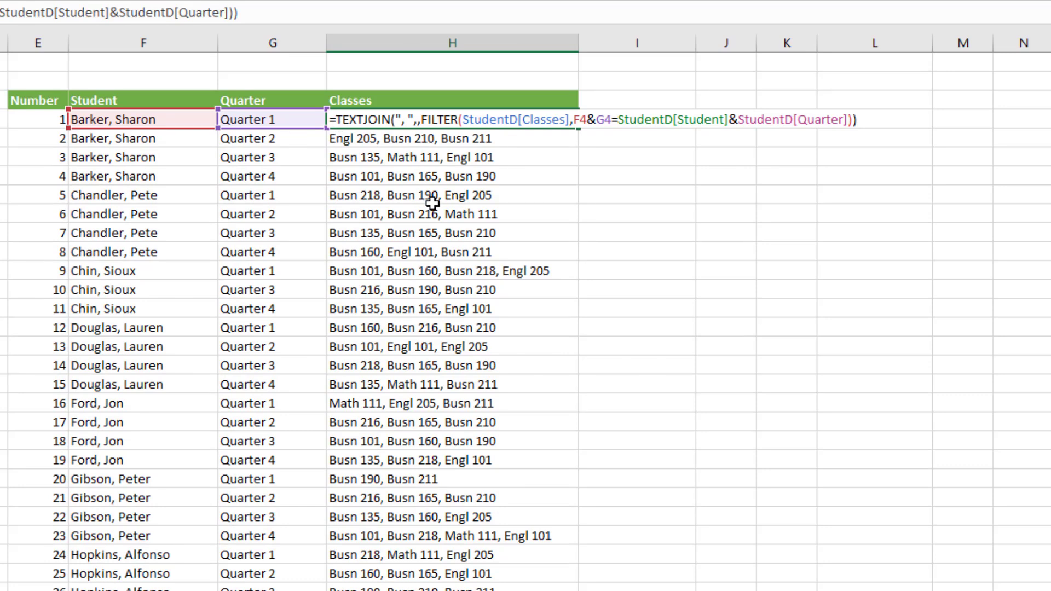
{"action": "type", "text": "IF(row"}
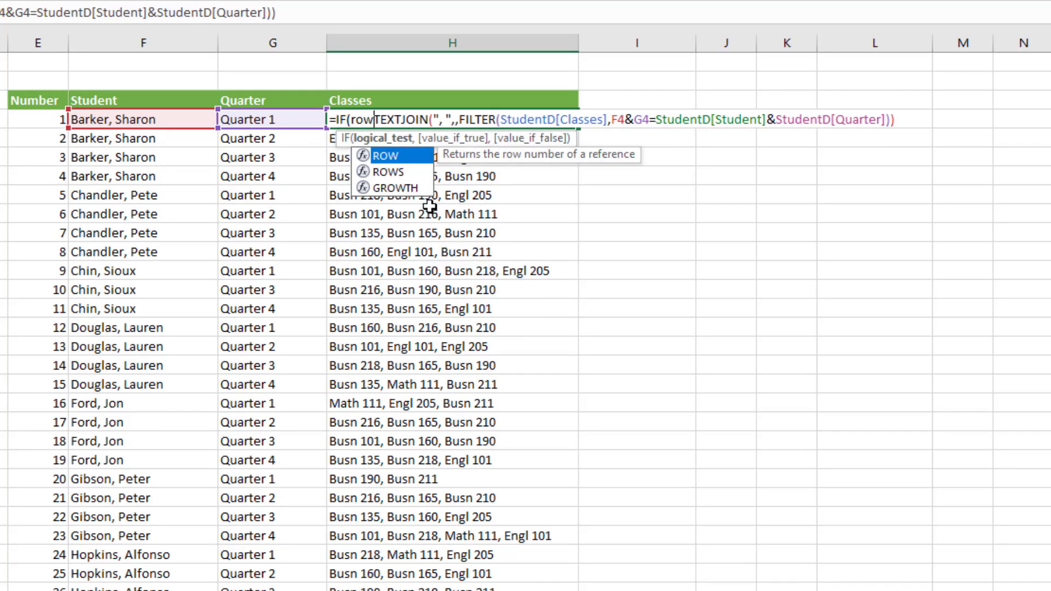
{"action": "type", "text": "s"}
{"action": "key", "text": "Tab"}
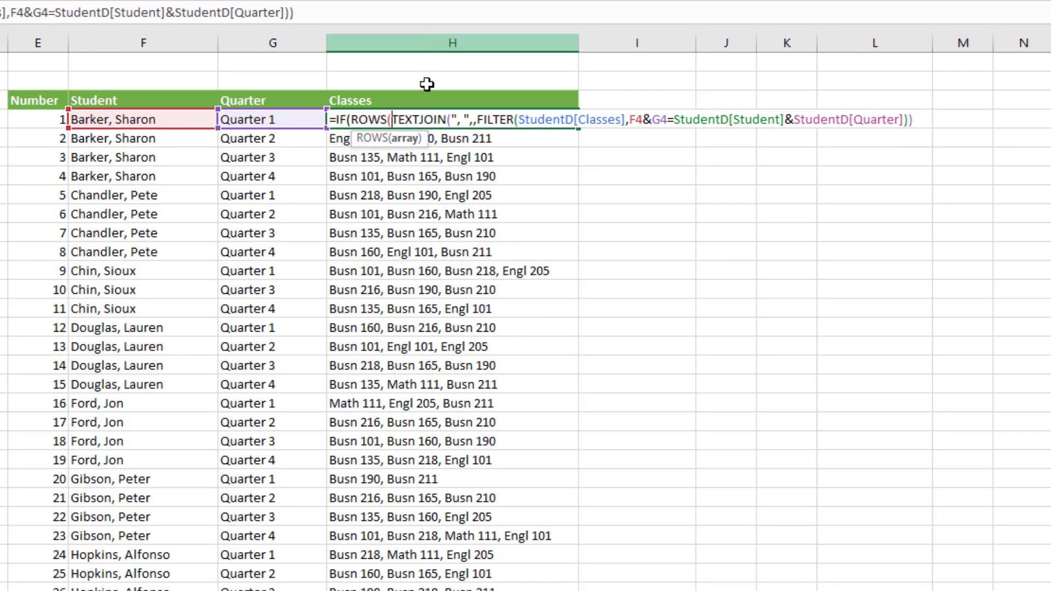
{"action": "type", "text": "H$4"}
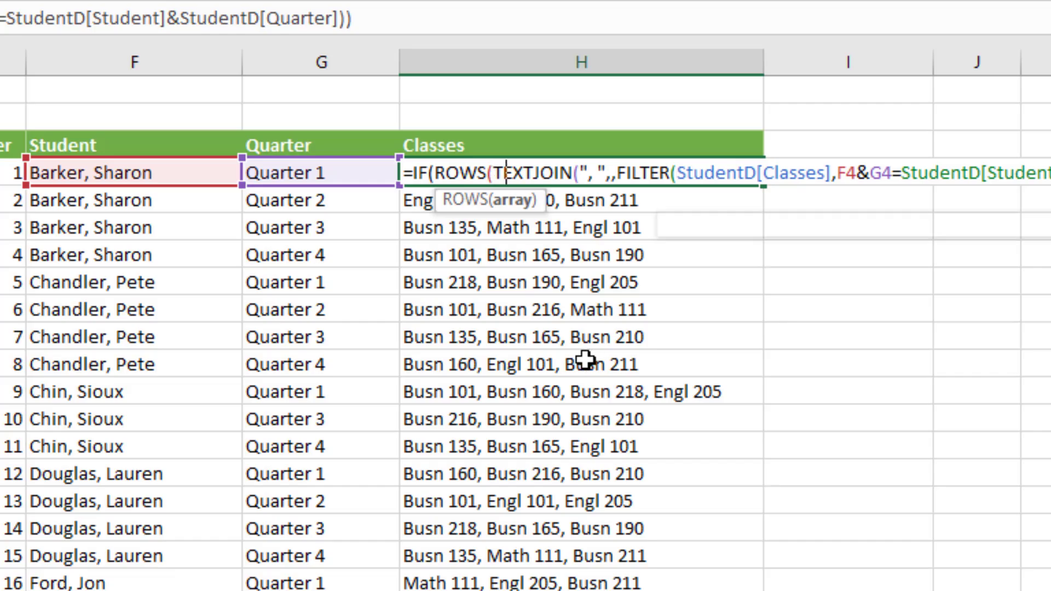
{"action": "type", "text": ":H4)"}
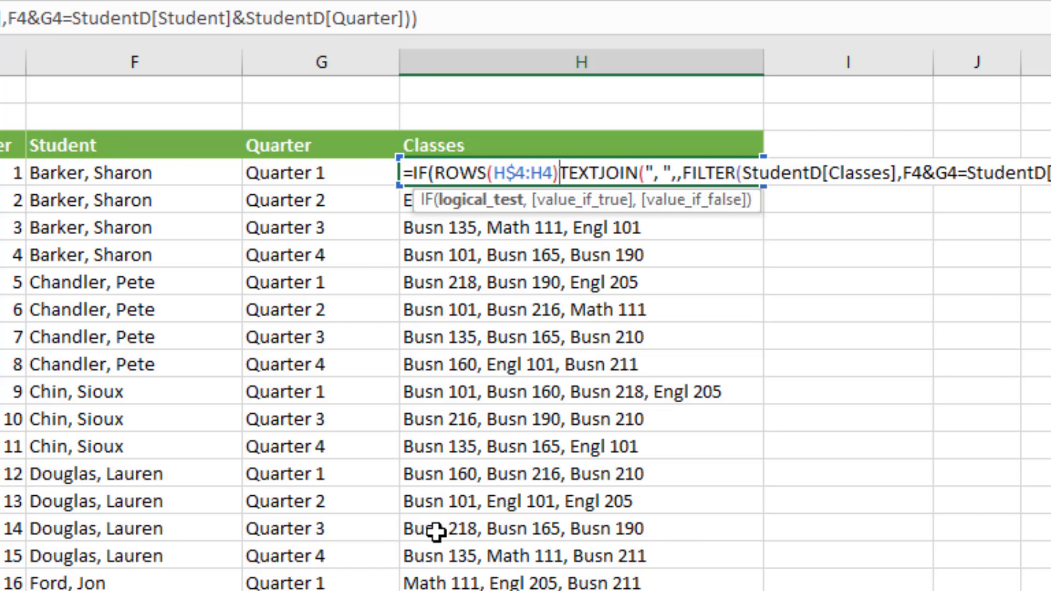
Complete the IF condition as >ROWS($F$4#) returning "" and commit the formula
{"action": "type", "text": ">"}
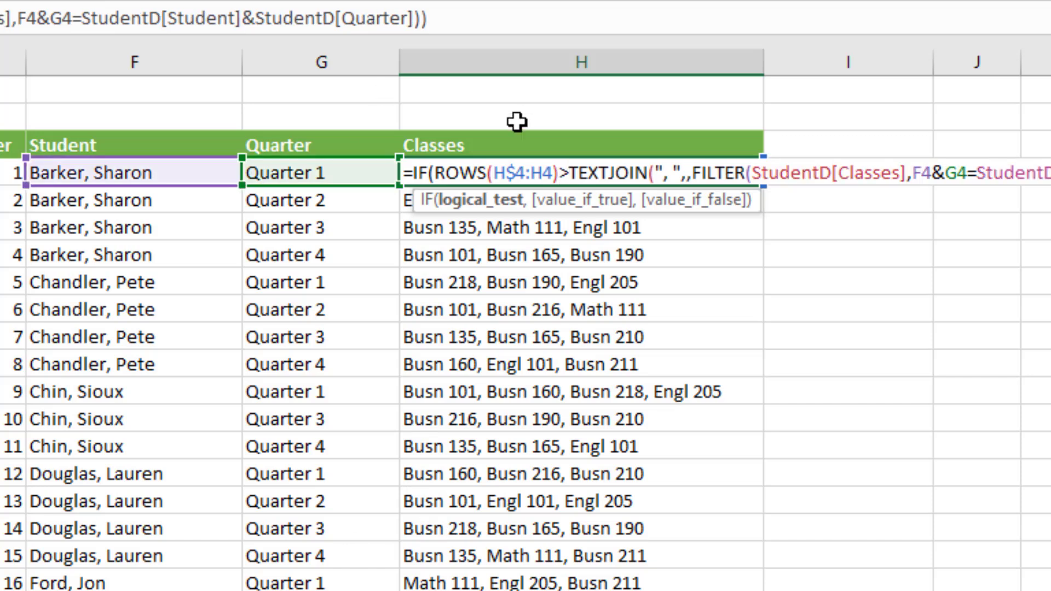
{"action": "type", "text": "ROWS("}
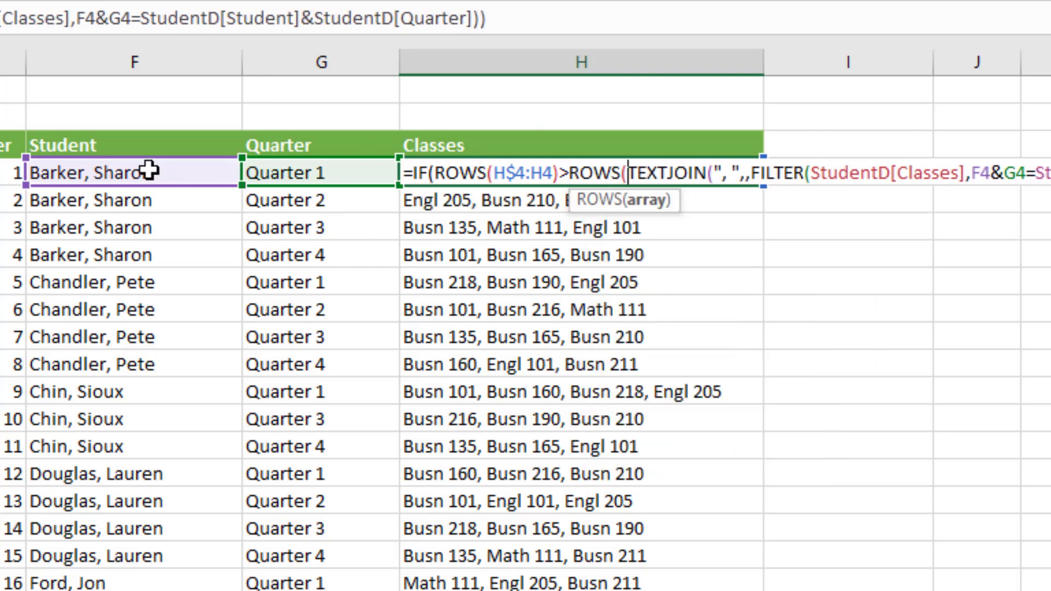
{"action": "left_click", "coordinate": [149, 171]}
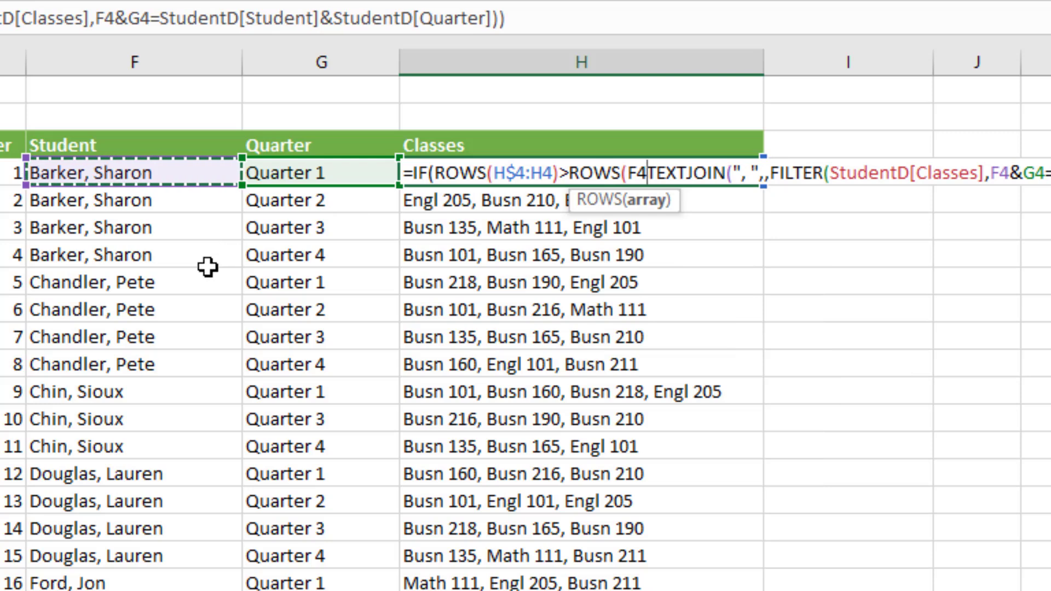
{"action": "type", "text": ")"}
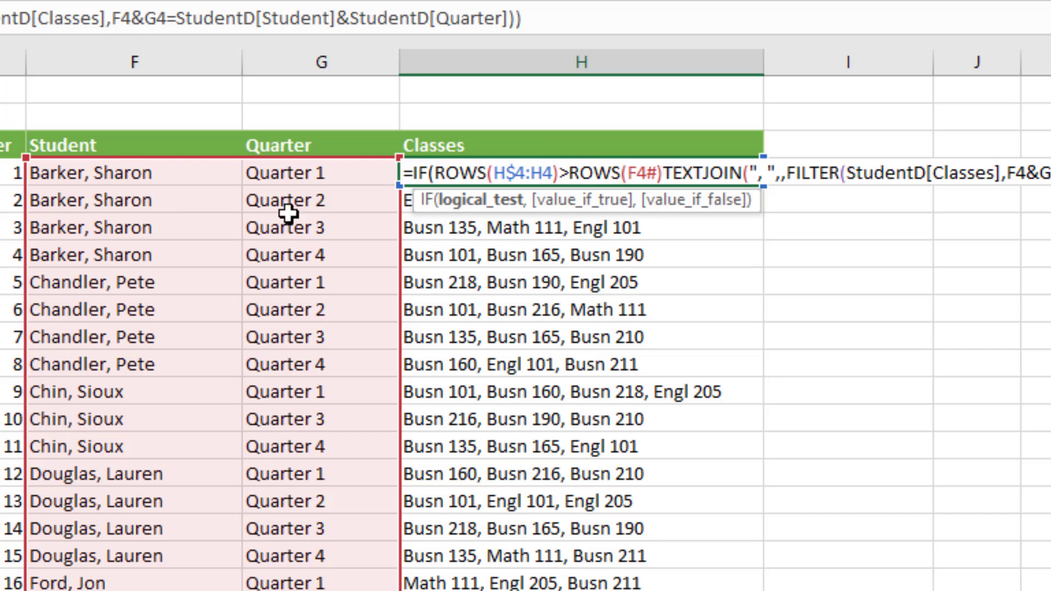
{"action": "key", "text": "F4"}
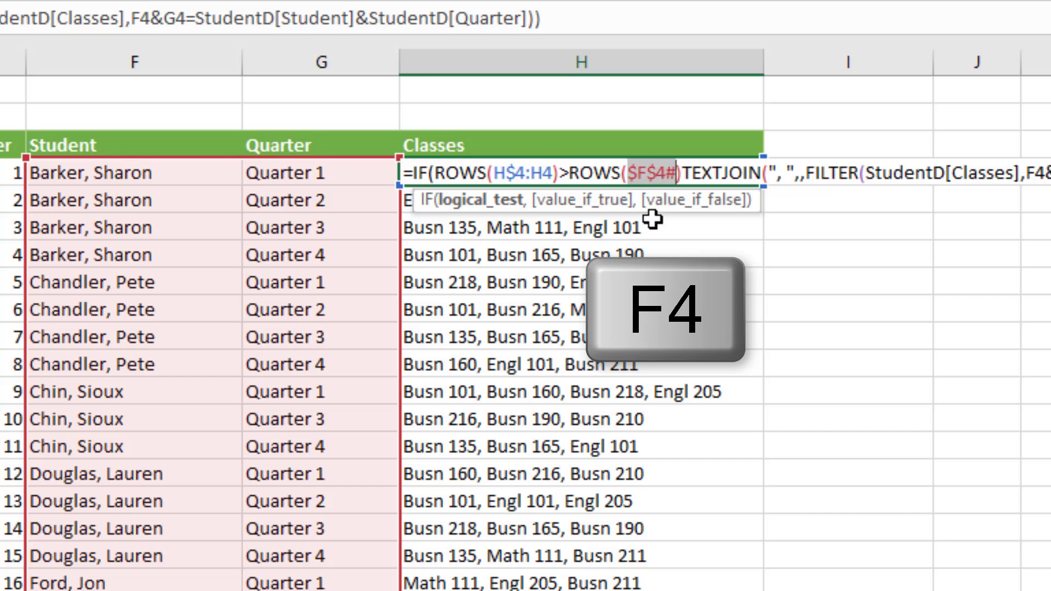
{"action": "key", "text": "Right"}
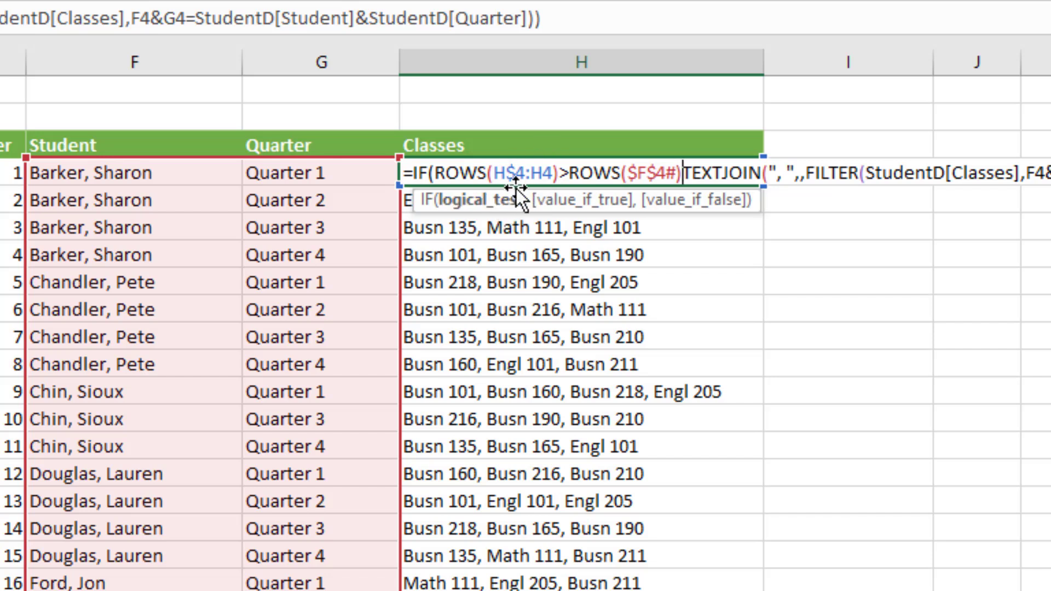
{"action": "type", "text": ","}
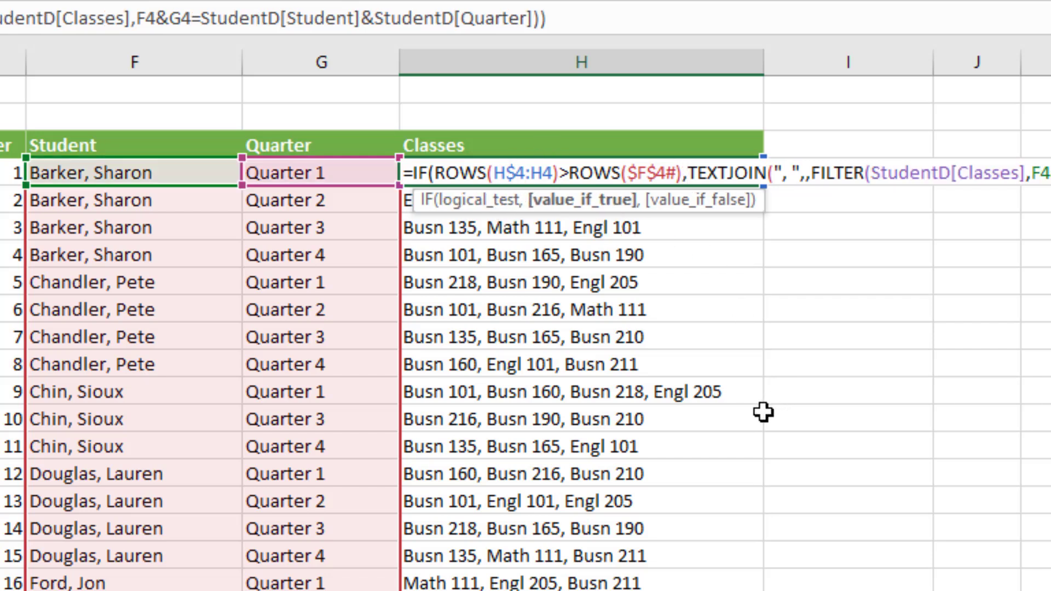
{"action": "type", "text": "\"\""}
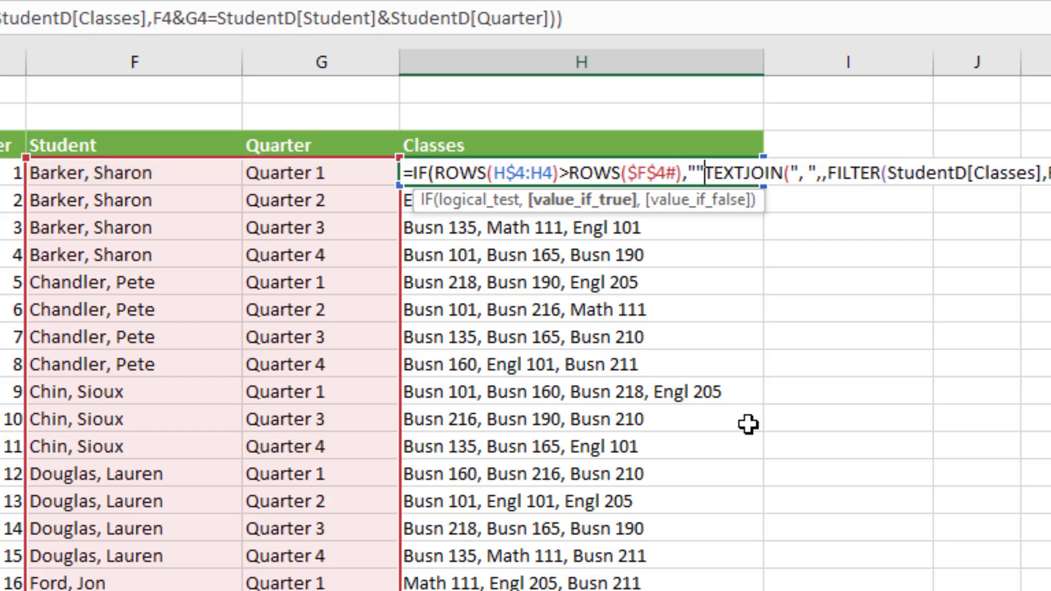
{"action": "type", "text": ","}
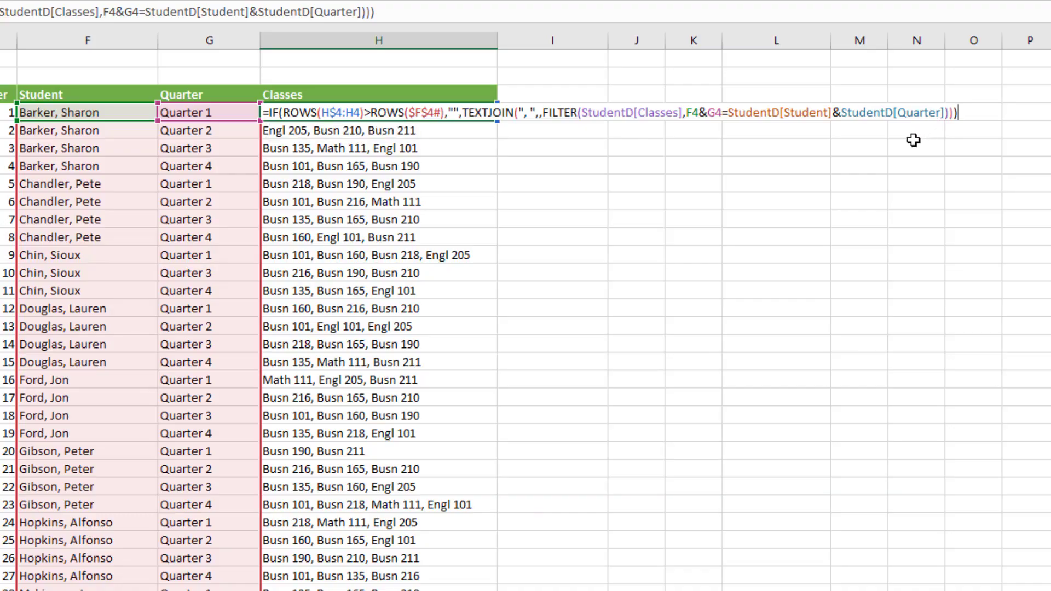
{"action": "key", "text": "ctrl+Return"}
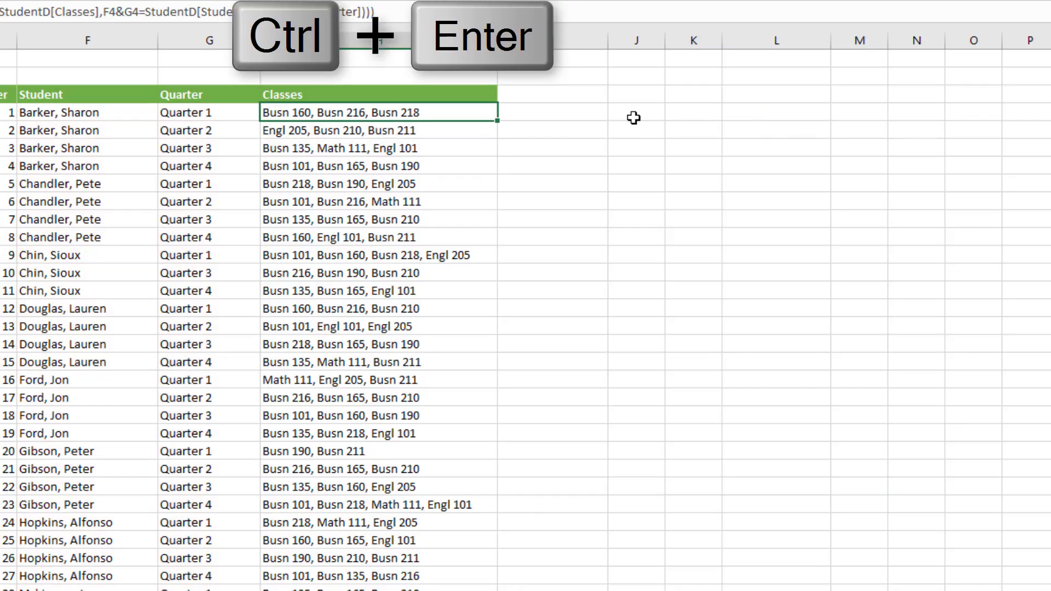
Fill the IF-wrapped Classes formula down to H76, confirming cells past entry 47 stay blank
{"action": "double_click", "coordinate": [497, 120]}
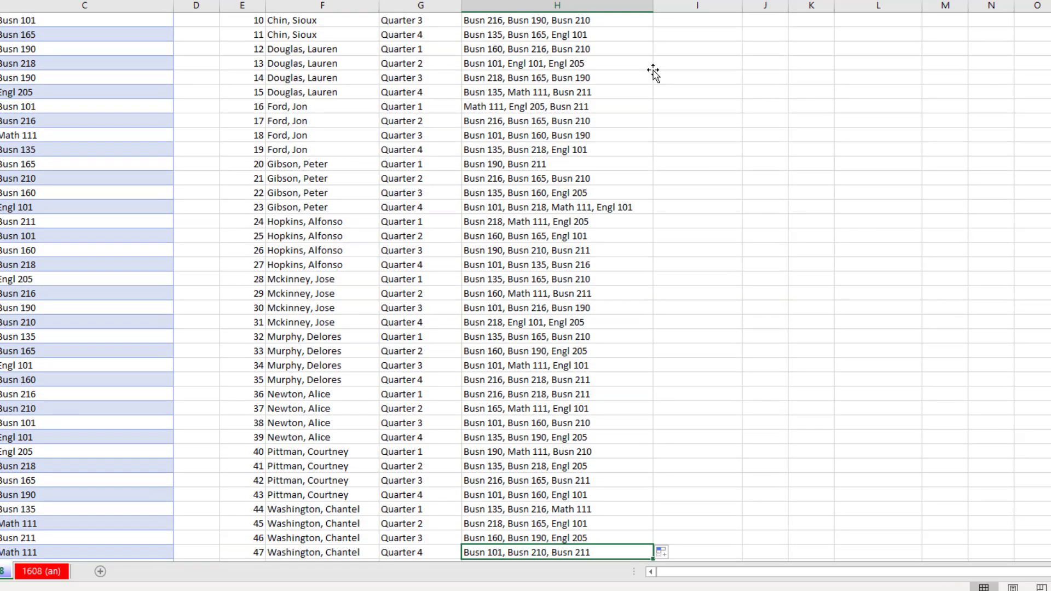
{"action": "scroll", "coordinate": [663, 235], "scroll_direction": "down", "scroll_amount": 7}
{"action": "scroll", "coordinate": [678, 261], "scroll_direction": "down", "scroll_amount": 2}
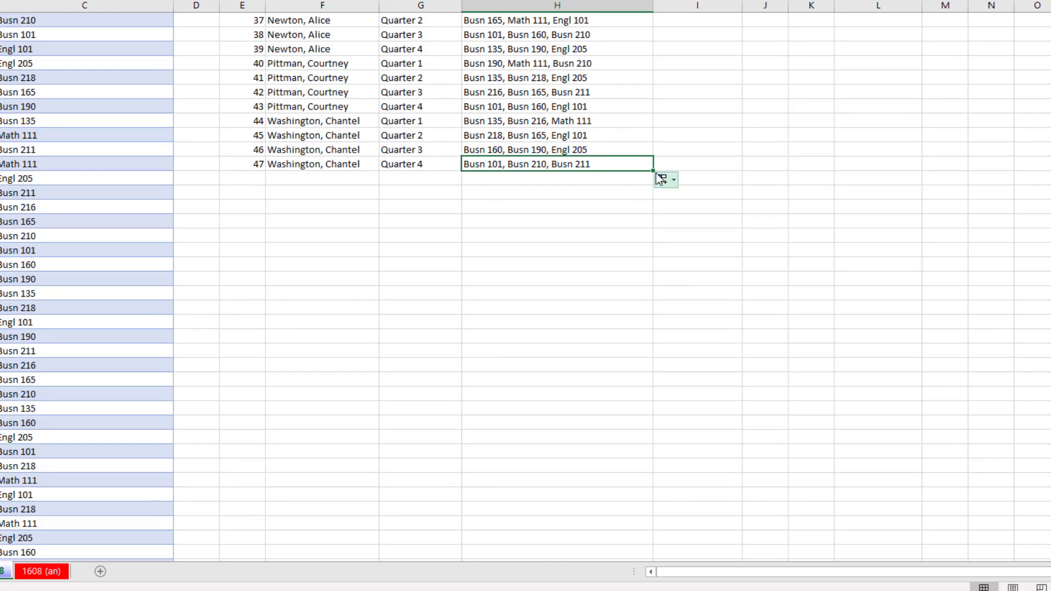
{"action": "left_click_drag", "start_coordinate": [653, 171], "coordinate": [652, 546]}
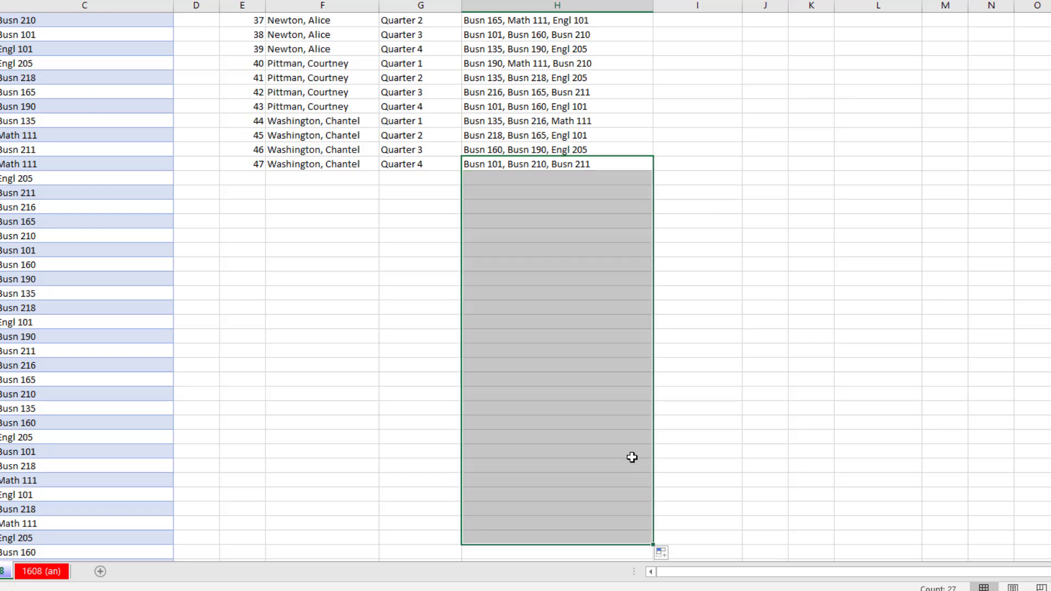
{"action": "double_click", "coordinate": [533, 539]}
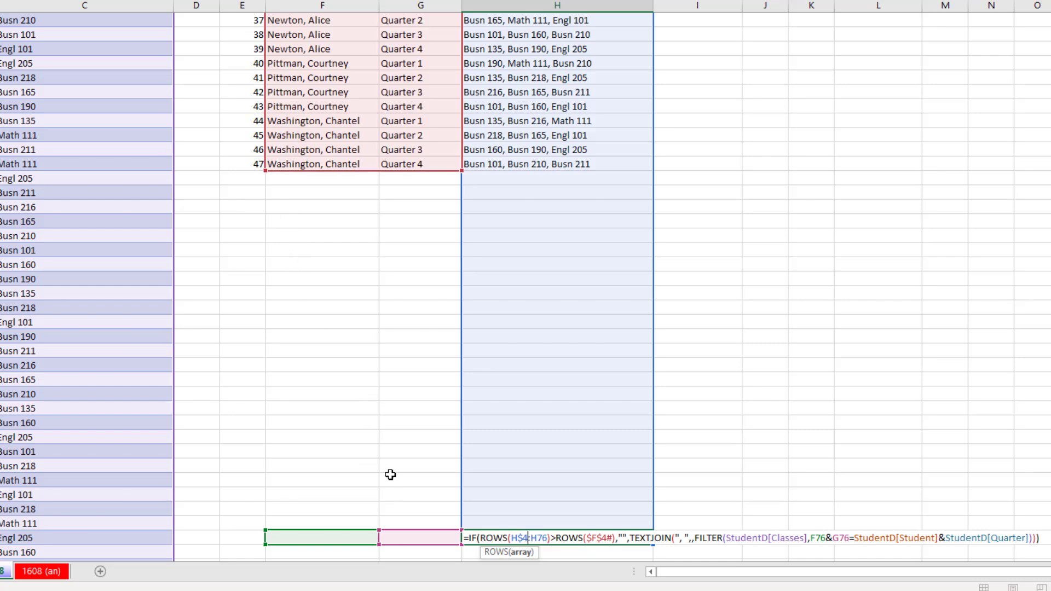
{"action": "key", "text": "Return"}
{"action": "scroll", "coordinate": [443, 275], "scroll_direction": "up", "scroll_amount": 2}
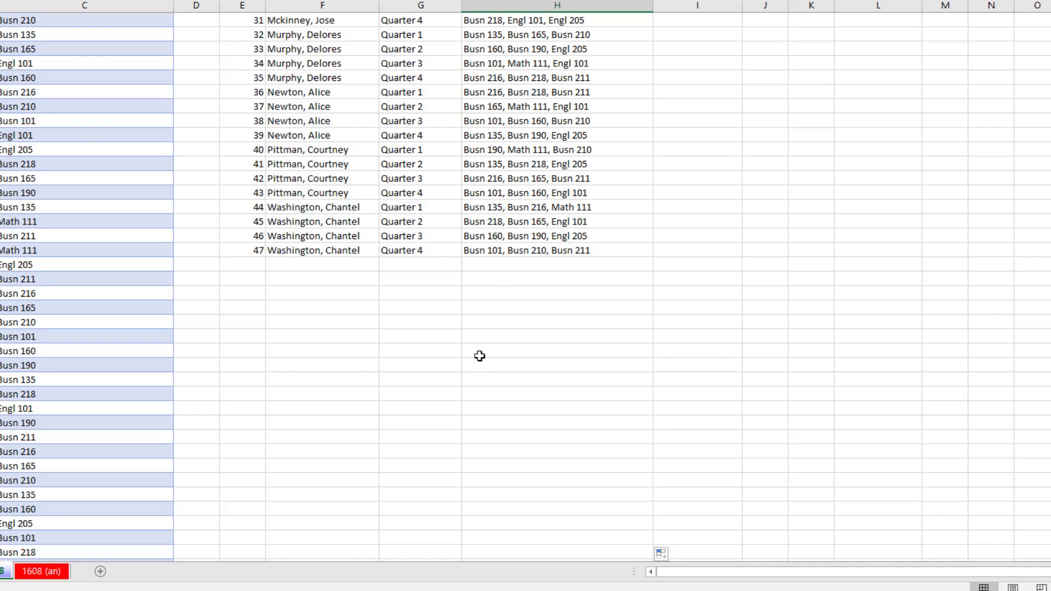
{"action": "scroll", "coordinate": [479, 356], "scroll_direction": "down", "scroll_amount": 5}
Paste the new student's seven rows below the table at A146 and check classes fill through entry 51
{"action": "left_click_drag", "start_coordinate": [392, 306], "coordinate": [549, 382]}
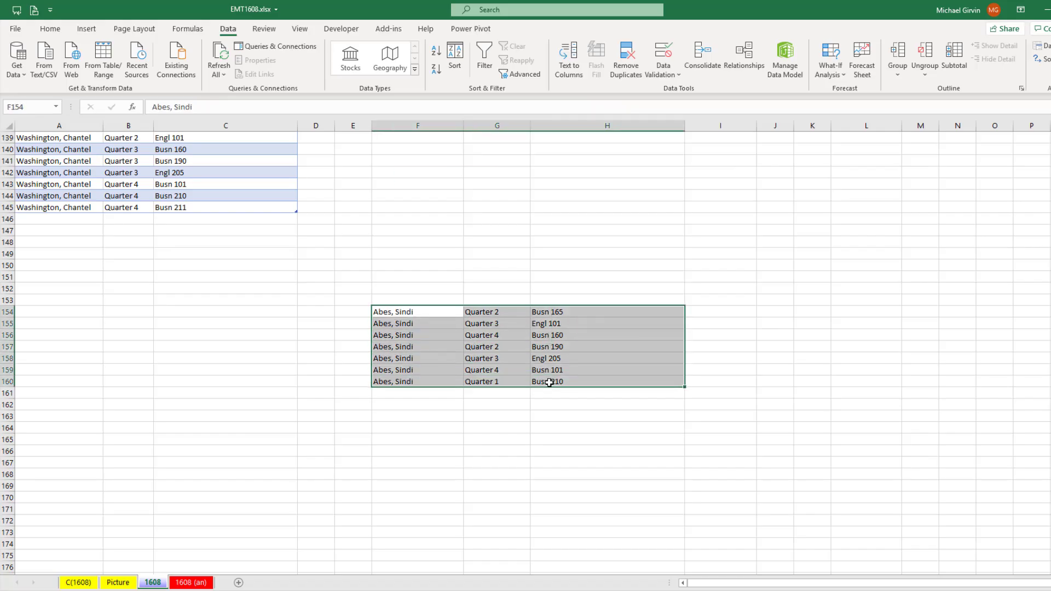
{"action": "key", "text": "ctrl+c"}
{"action": "left_click", "coordinate": [33, 219]}
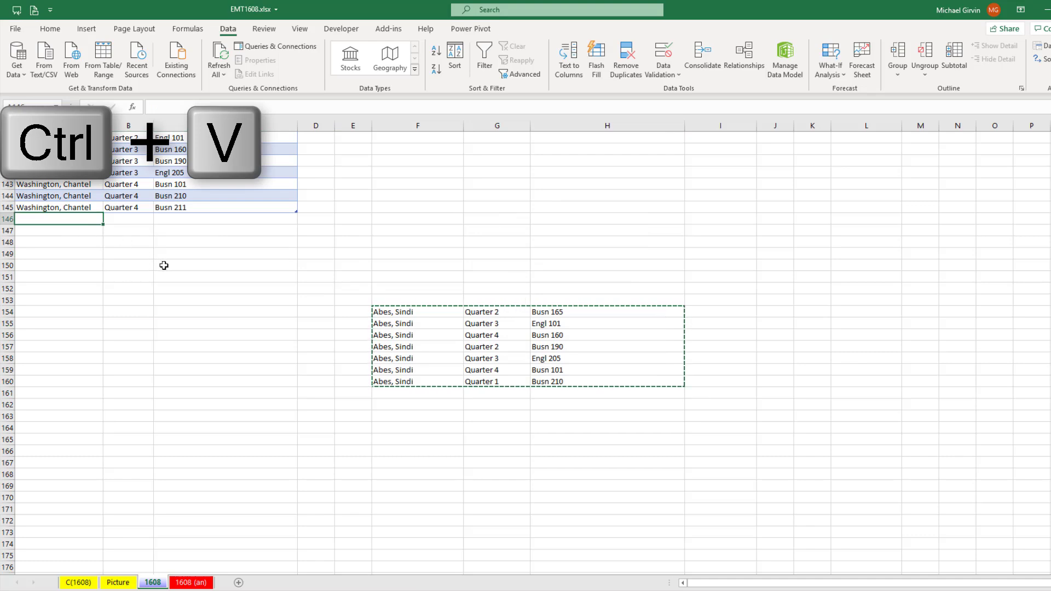
{"action": "key", "text": "ctrl+v"}
{"action": "left_click", "coordinate": [594, 245]}
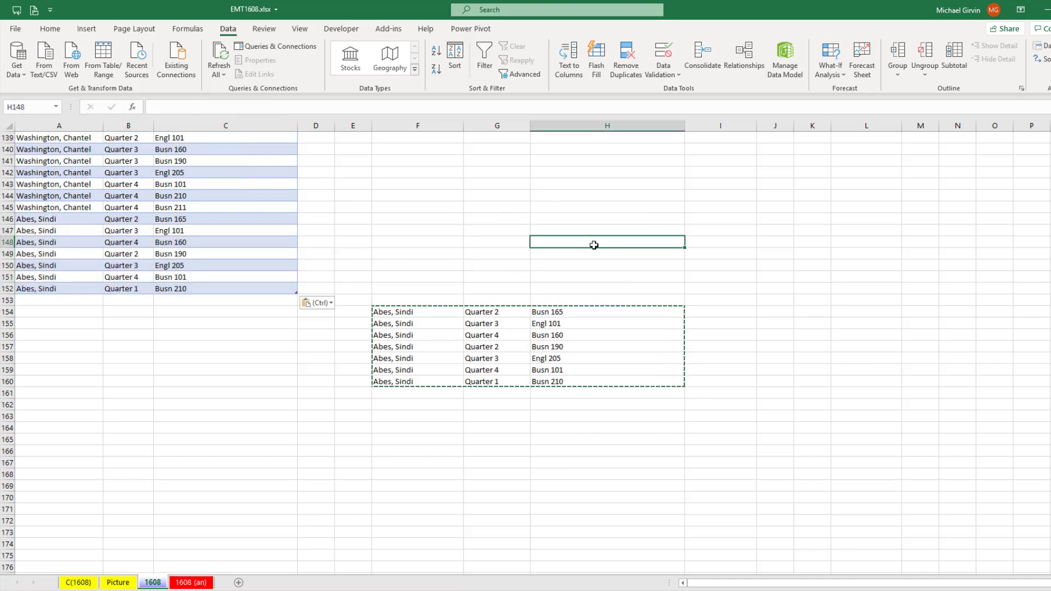
{"action": "key", "text": "ctrl+Up"}
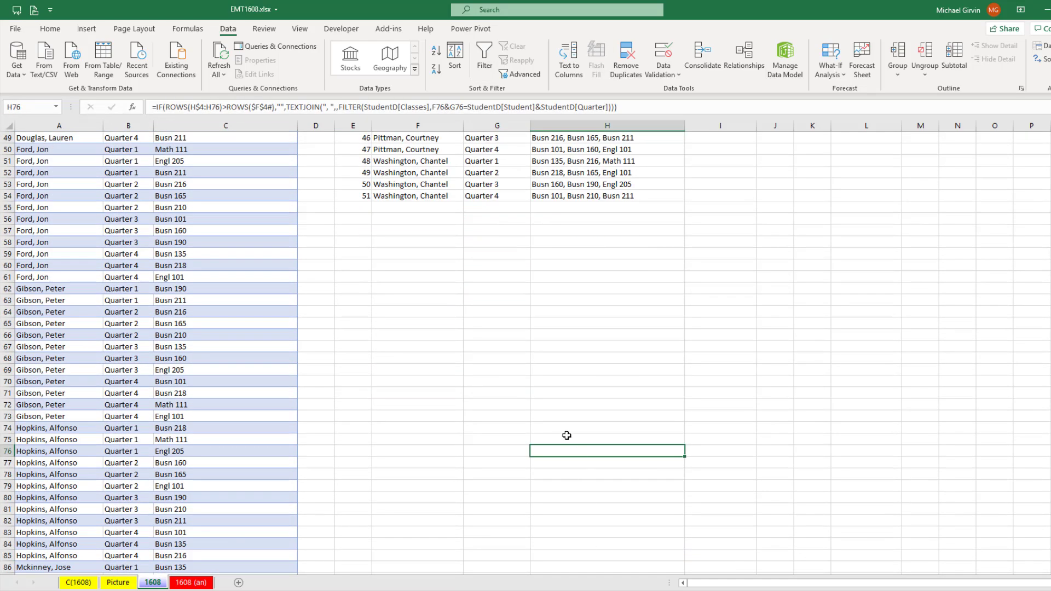
{"action": "scroll", "coordinate": [567, 461], "scroll_direction": "up", "scroll_amount": 8}
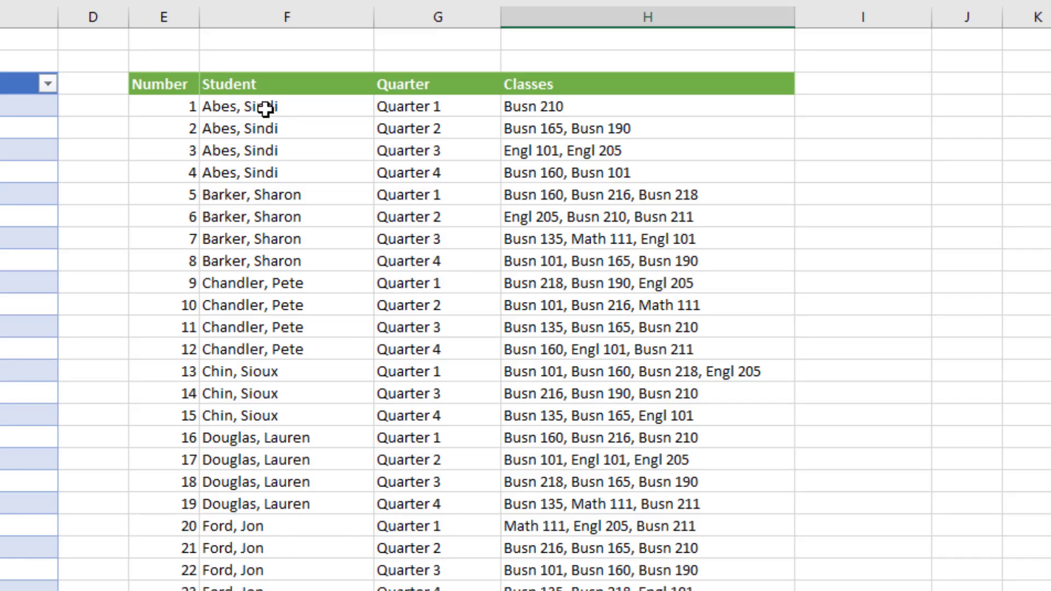
{"action": "left_click", "coordinate": [408, 171]}
{"action": "key", "text": "F2"}
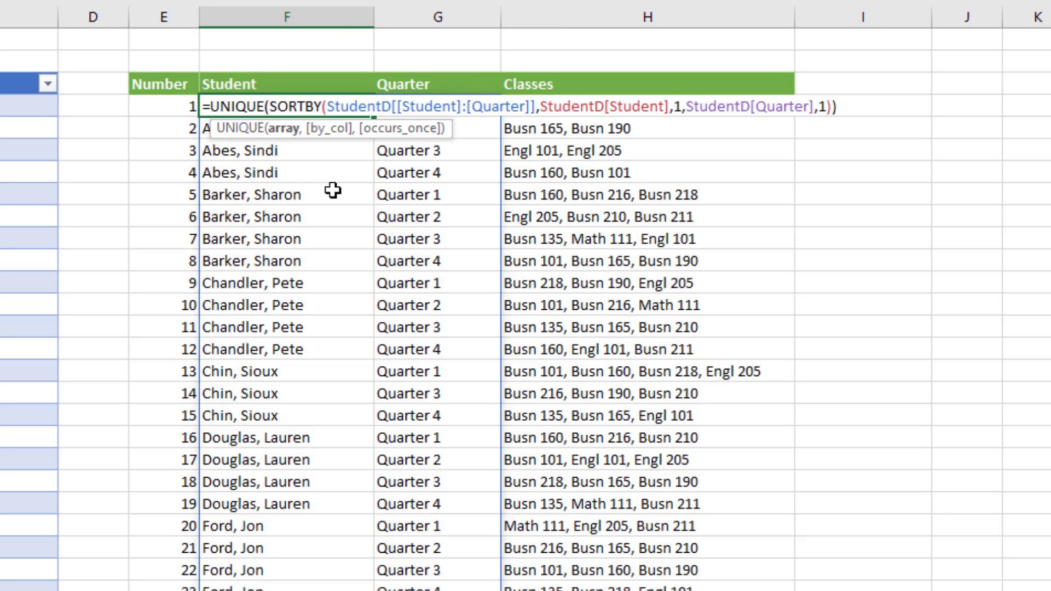
{"action": "key", "text": "Escape"}
{"action": "left_click", "coordinate": [188, 109]}
{"action": "key", "text": "F2"}
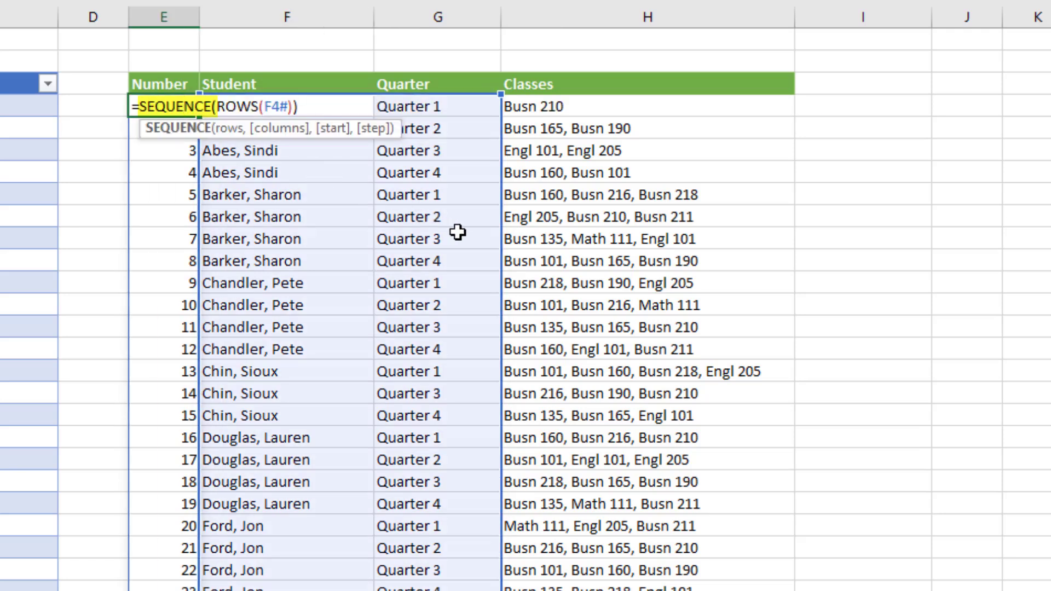